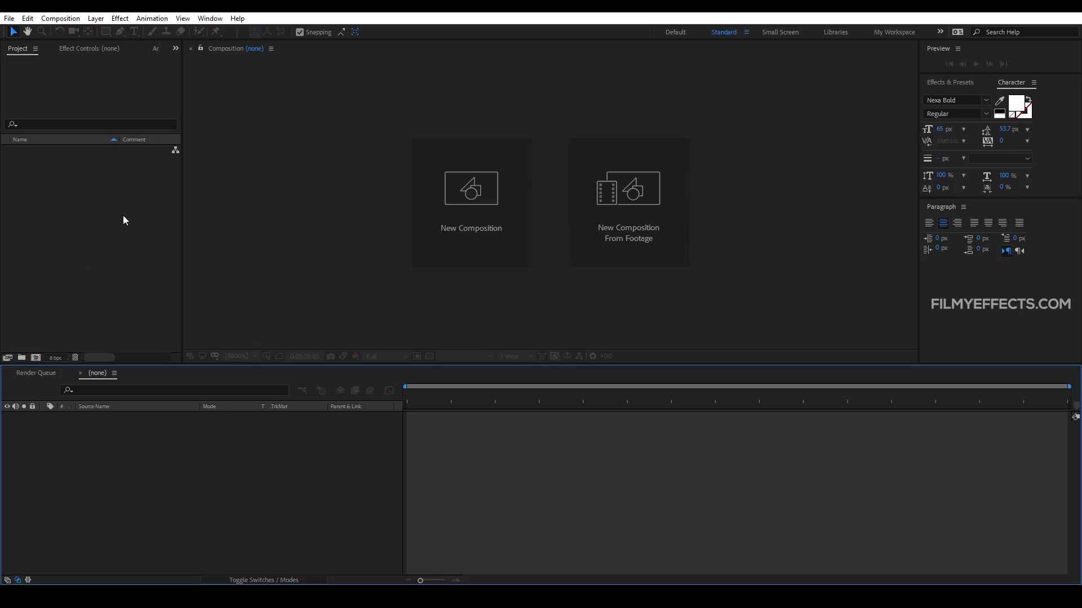
- Open Composition Settings for a new Comp 1 with preset HDTV 1080 25, 1920×1080, 10 seconds
{"action": "right_click", "coordinate": [97, 239]}
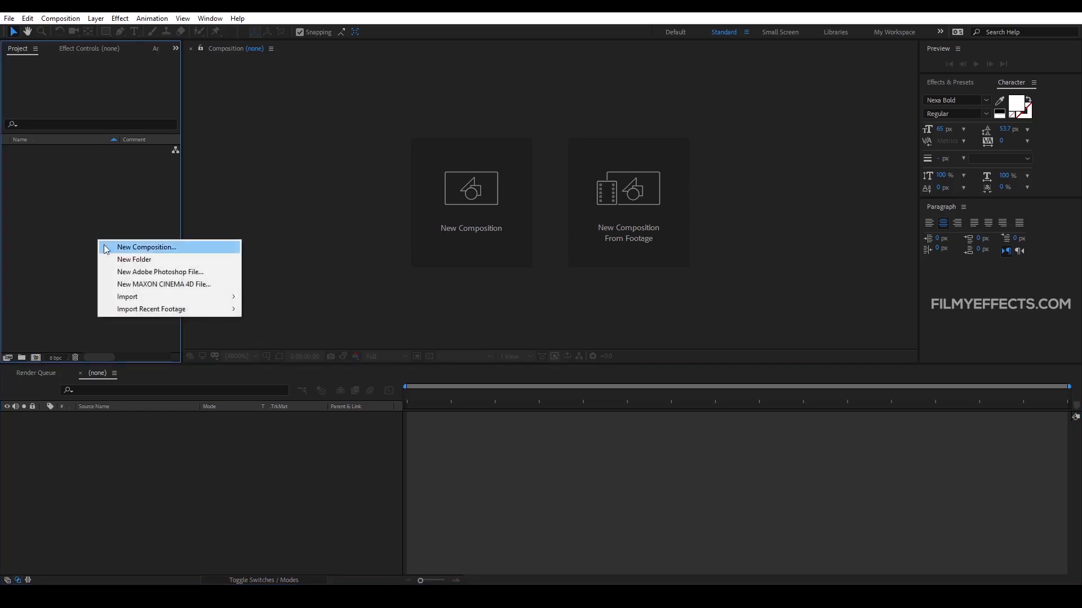
{"action": "left_click", "coordinate": [112, 247]}
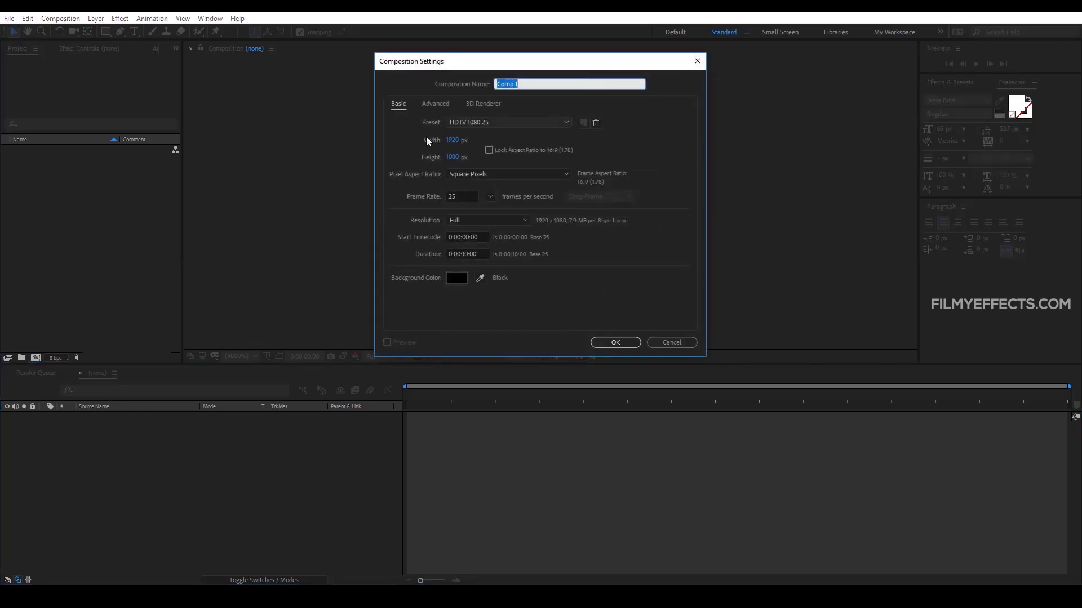
{"action": "left_click", "coordinate": [472, 175]}
{"action": "left_click", "coordinate": [472, 175]}
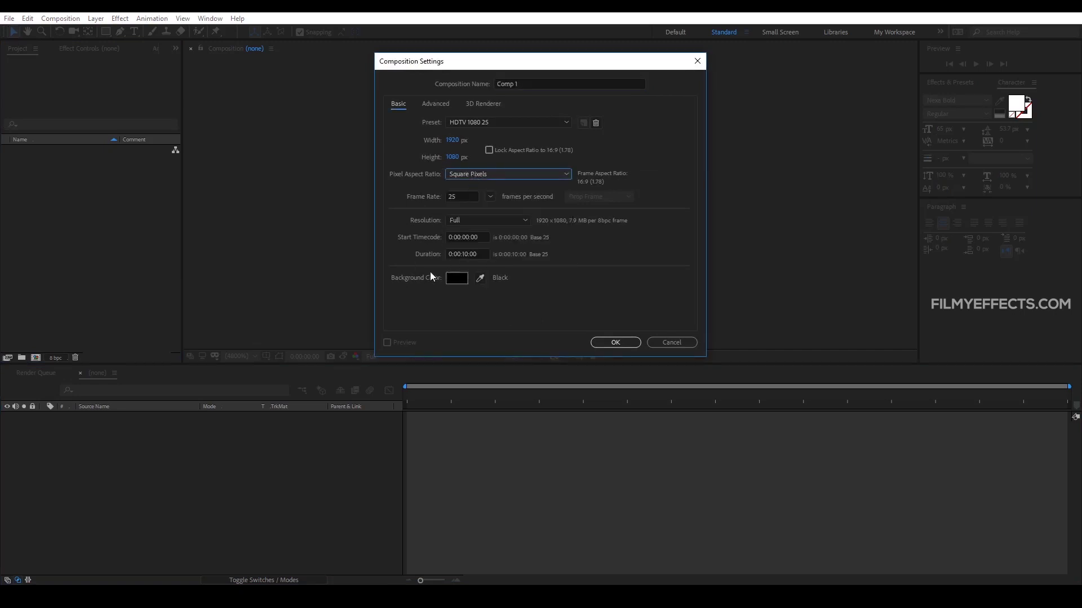
{"action": "left_click", "coordinate": [665, 345]}
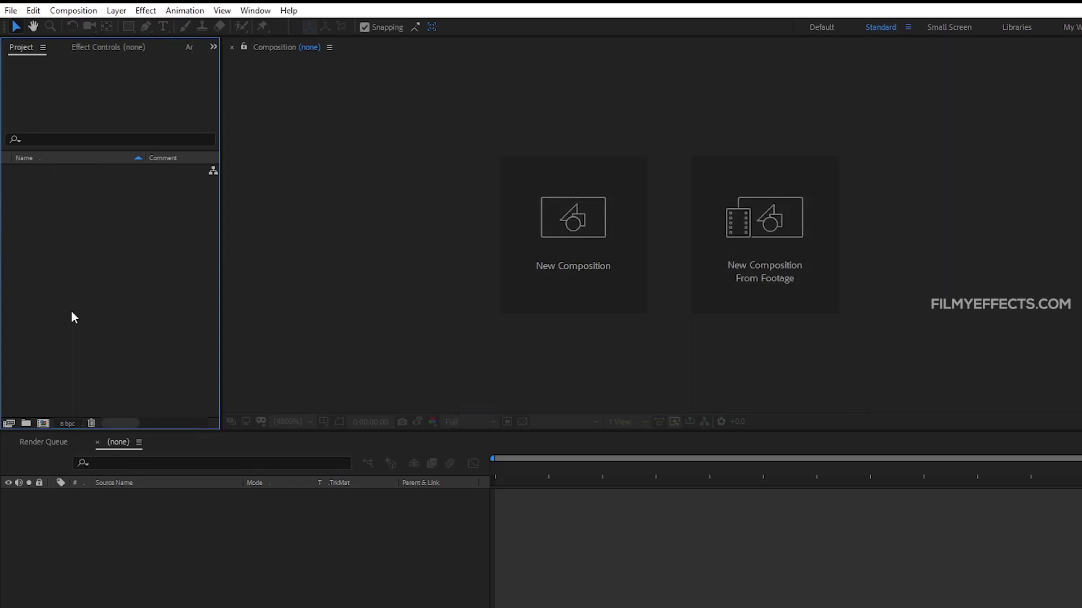
{"action": "right_click", "coordinate": [72, 312]}
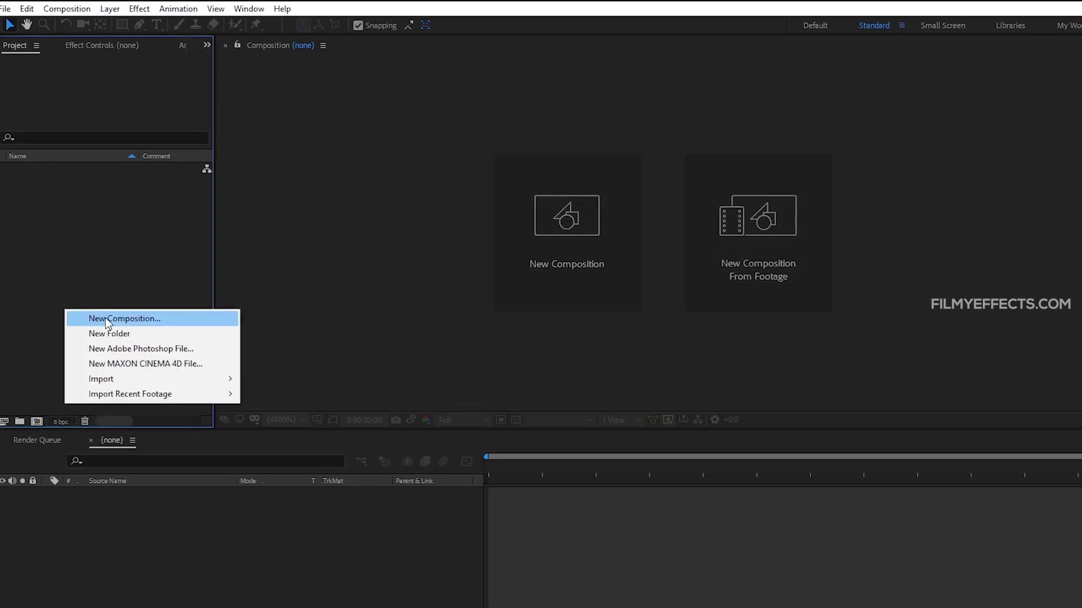
{"action": "left_click", "coordinate": [111, 320]}
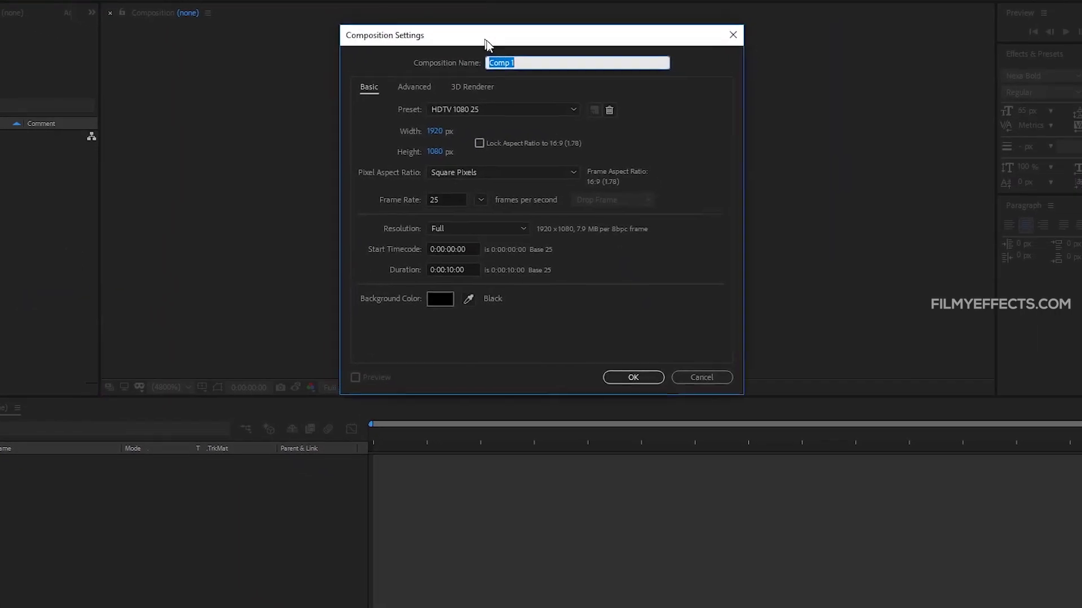
{"action": "left_click_drag", "start_coordinate": [487, 45], "coordinate": [506, 87]}
{"action": "left_click", "coordinate": [530, 87]}
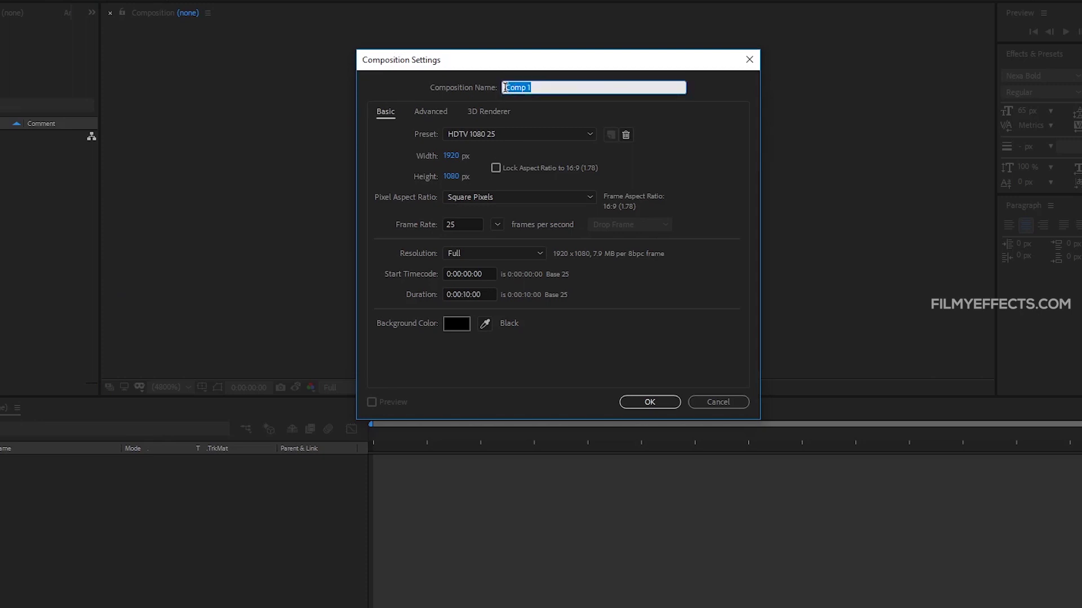
- Enter 'Main Comp' as the composition name, leaving the preset on HDTV 1080 25
{"action": "type", "text": "Main Comp"}
{"action": "left_click", "coordinate": [440, 85]}
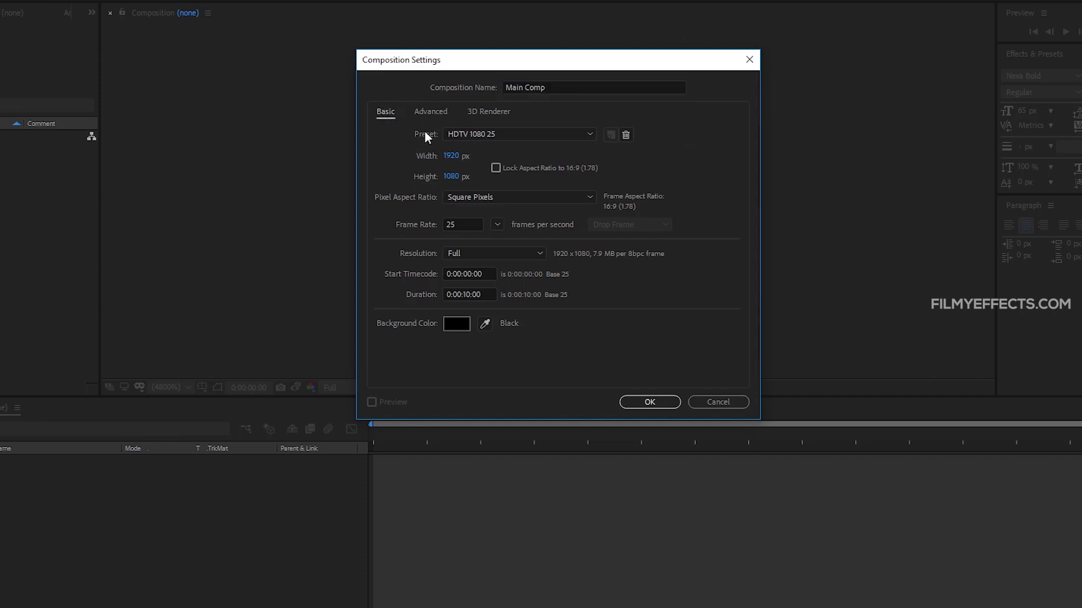
{"action": "left_click", "coordinate": [482, 136]}
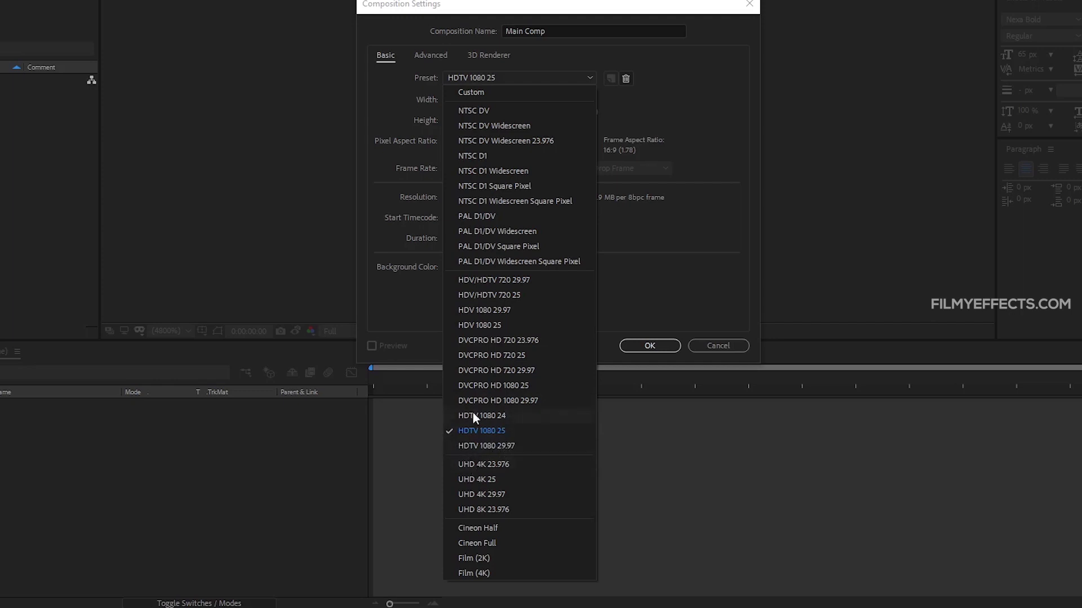
{"action": "left_click", "coordinate": [629, 288]}
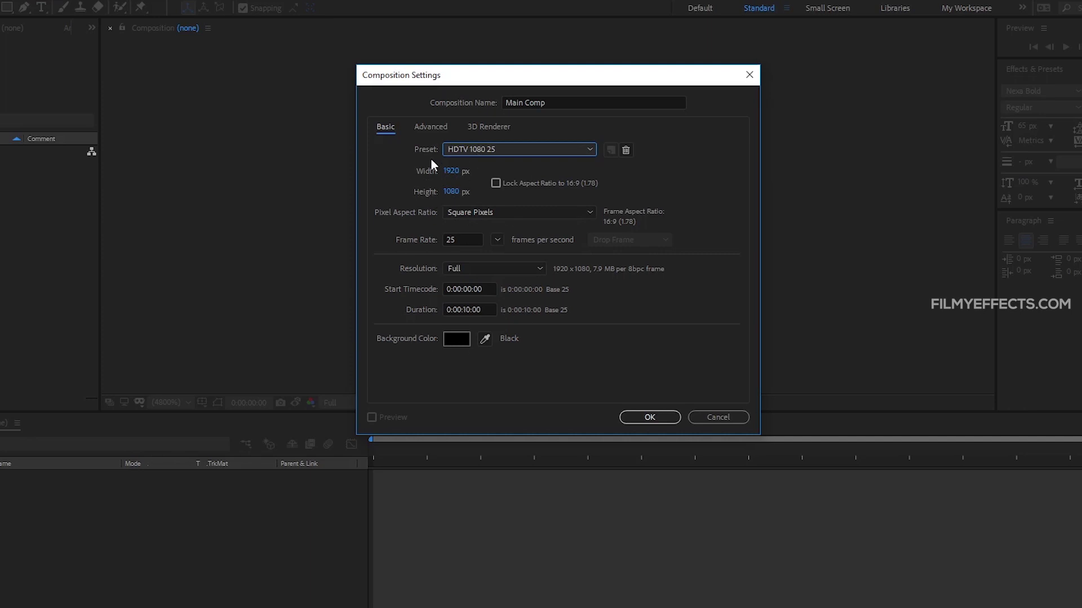
{"action": "left_click", "coordinate": [452, 171]}
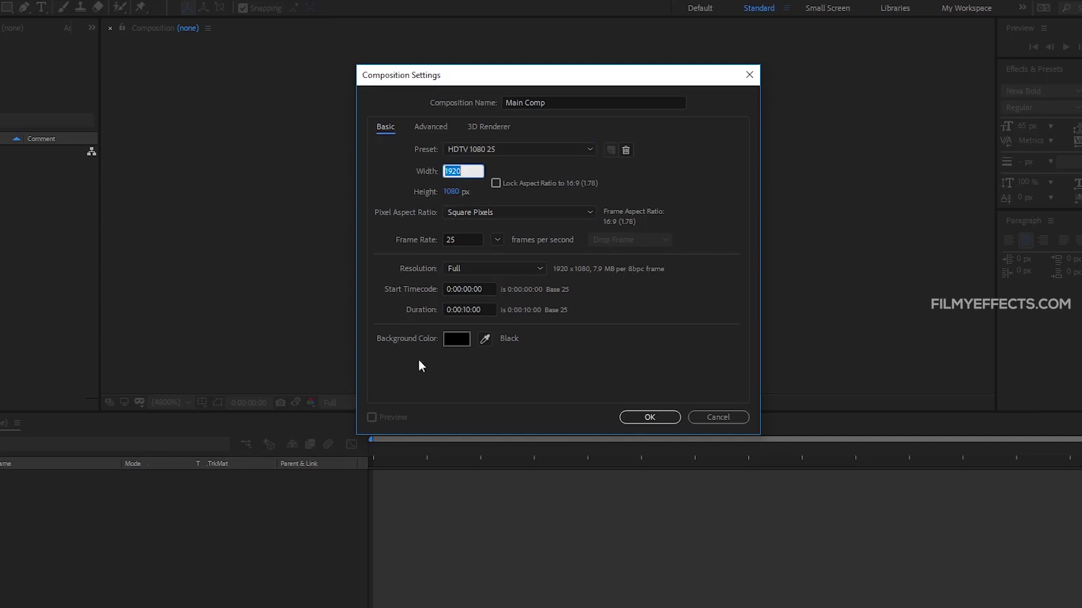
{"action": "type", "text": "720"}
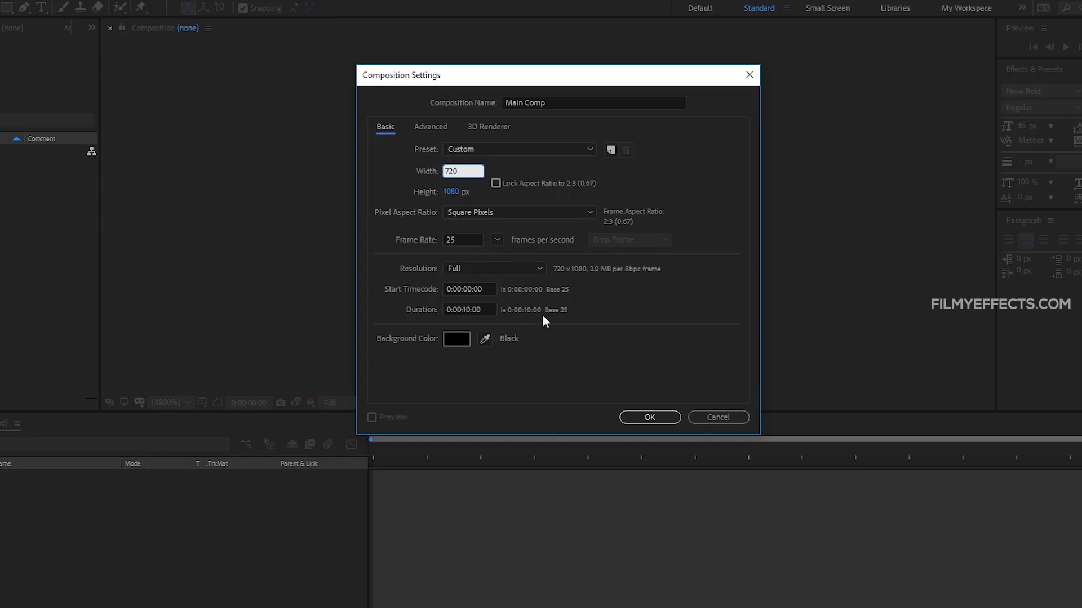
{"action": "left_click", "coordinate": [451, 171]}
{"action": "type", "text": "1920"}
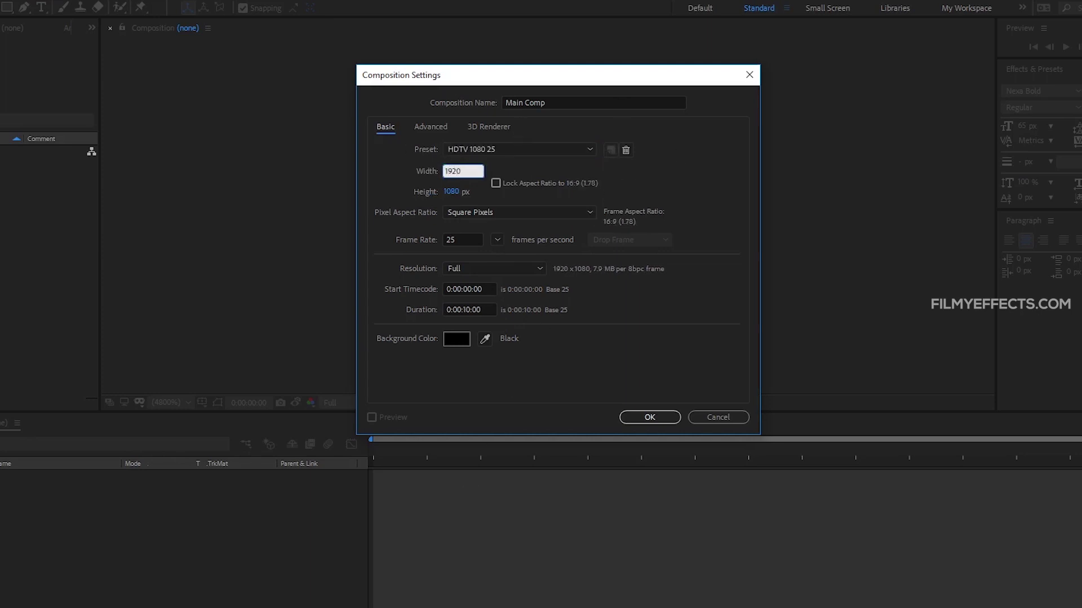
{"action": "left_click", "coordinate": [689, 167]}
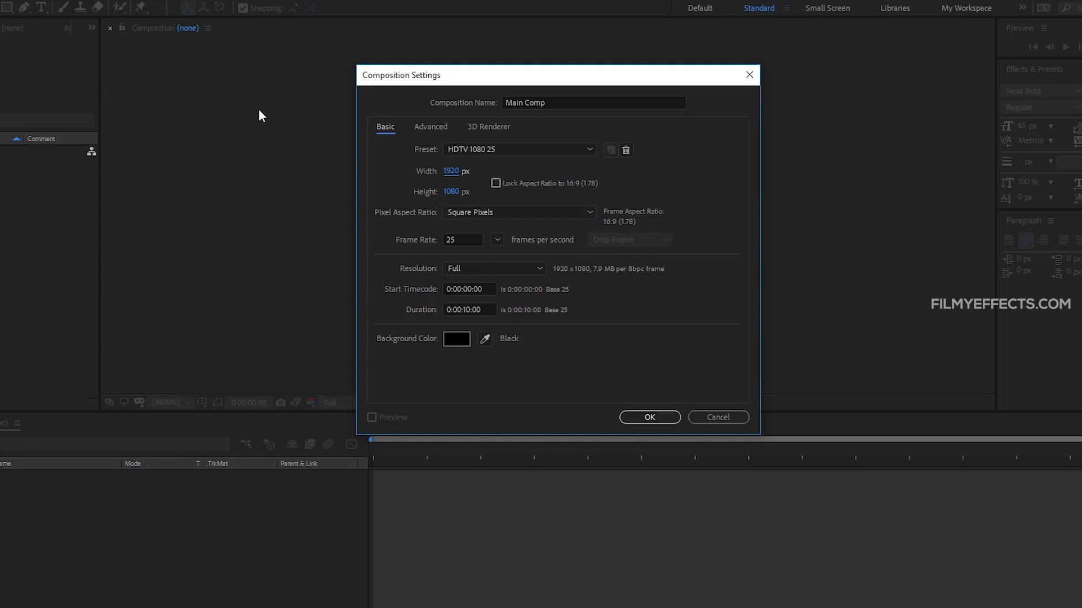
{"action": "left_click", "coordinate": [471, 214]}
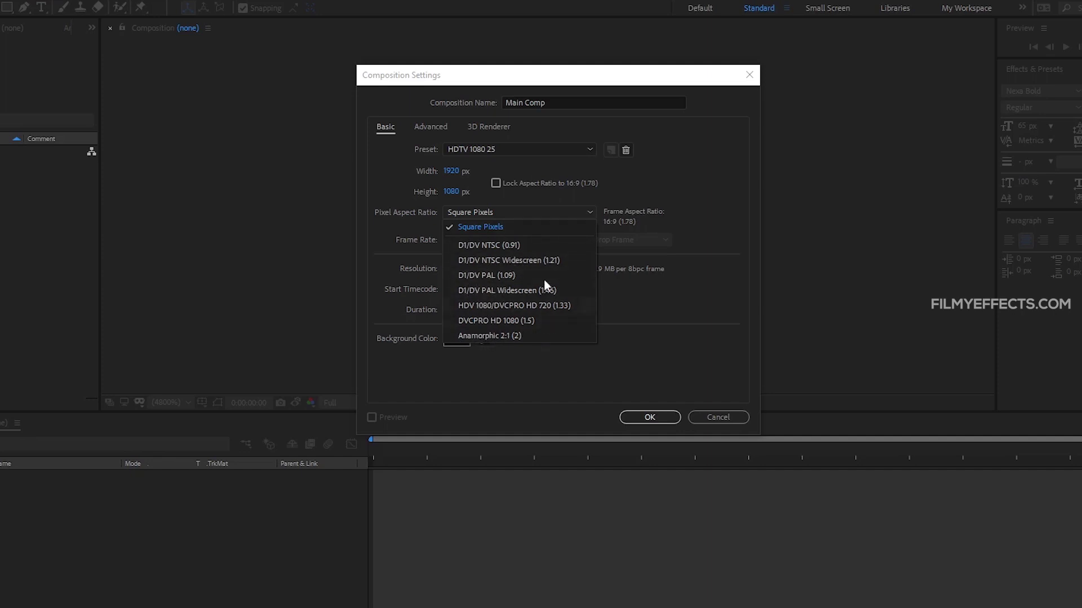
{"action": "left_click", "coordinate": [502, 212]}
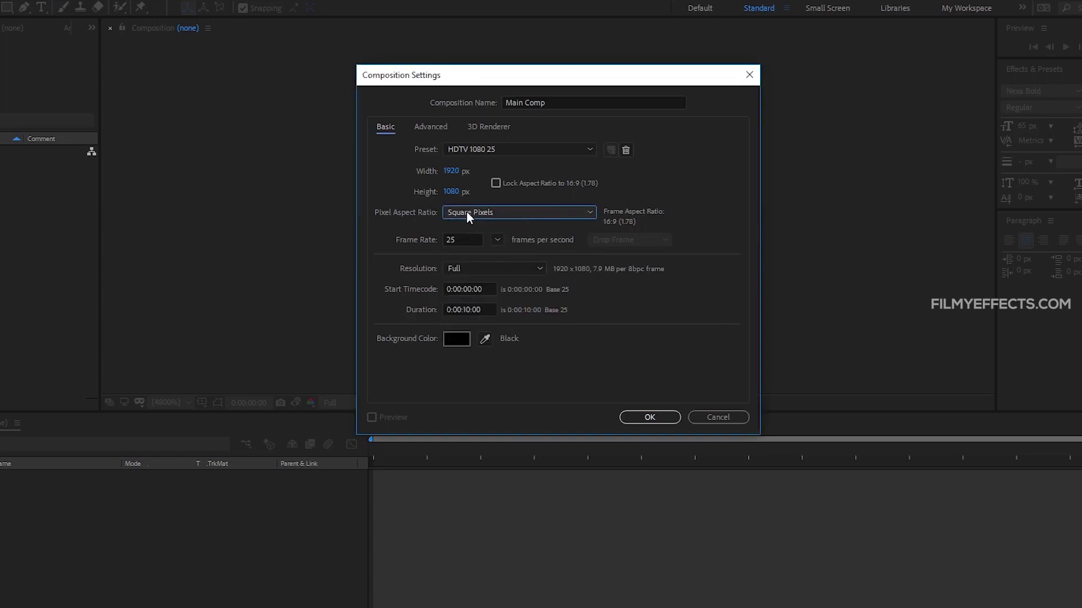
{"action": "left_click", "coordinate": [501, 213]}
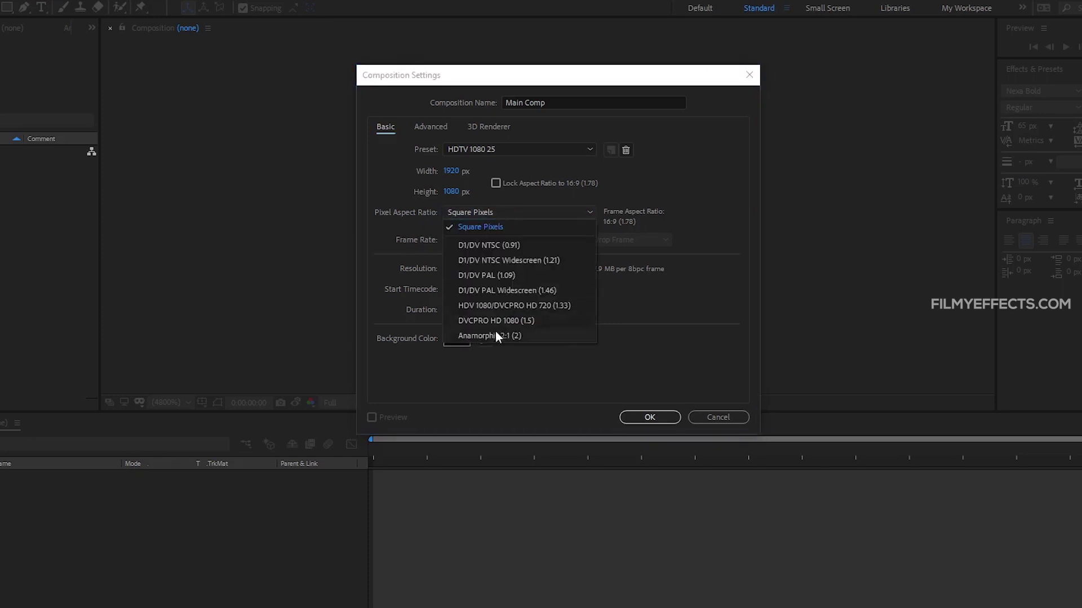
{"action": "left_click", "coordinate": [502, 213]}
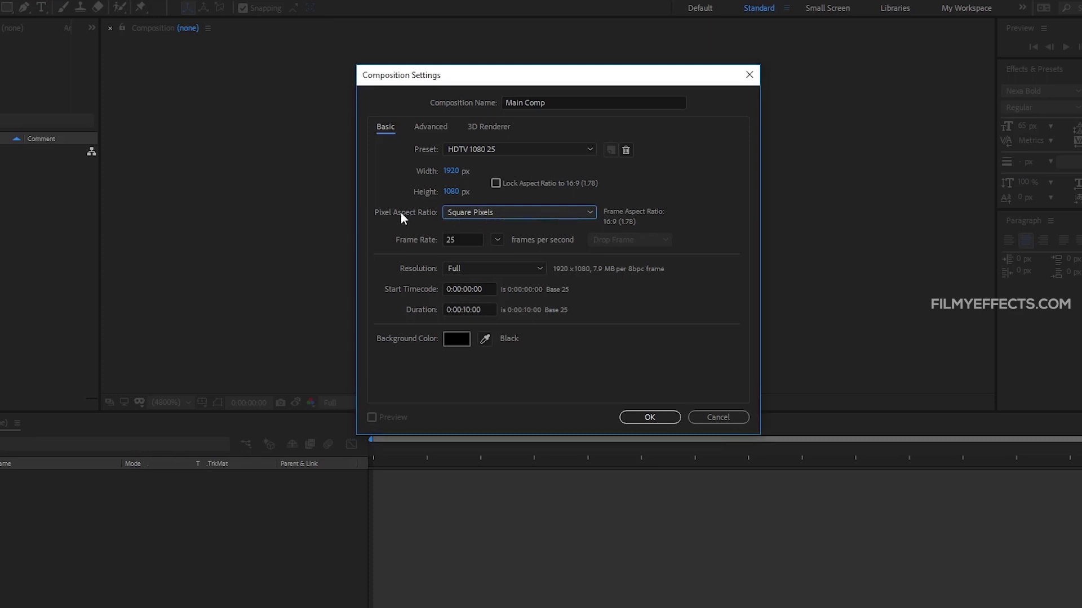
{"action": "left_click", "coordinate": [451, 215]}
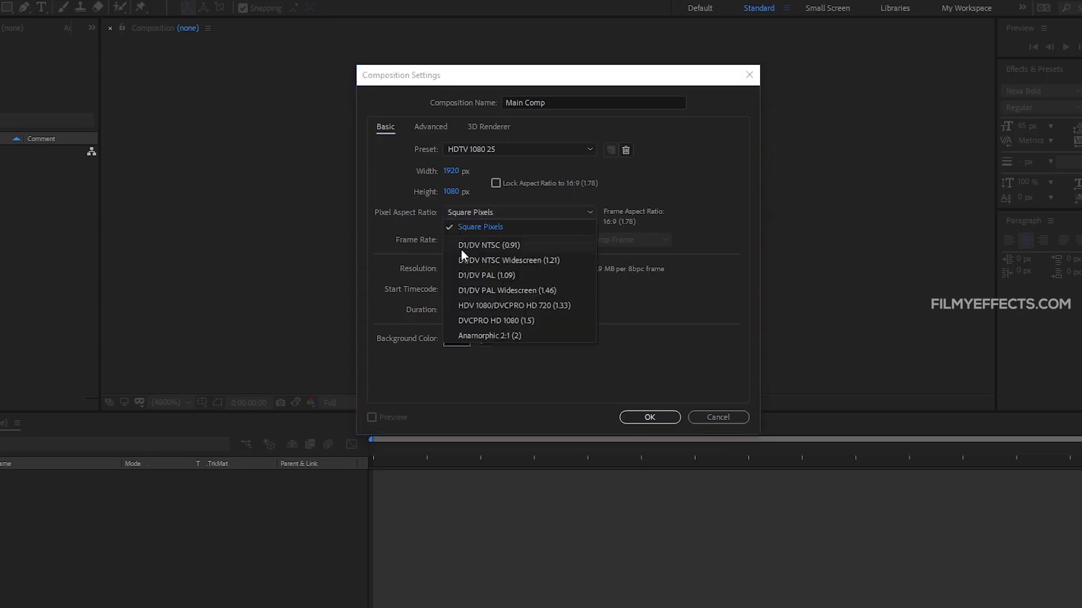
{"action": "left_click", "coordinate": [485, 212]}
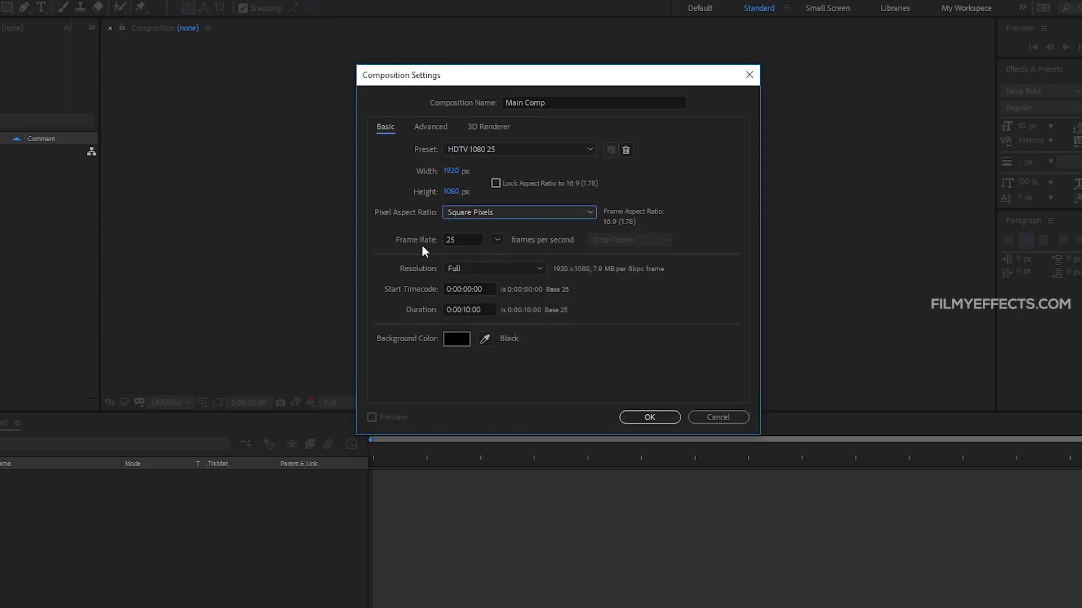
{"action": "left_click", "coordinate": [445, 240]}
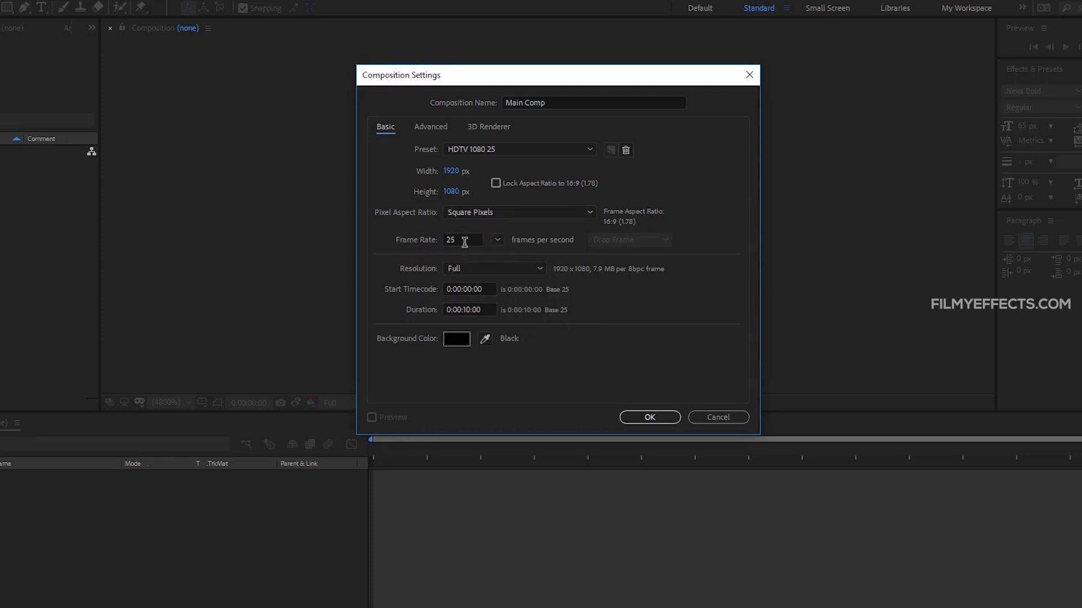
{"action": "left_click", "coordinate": [497, 239]}
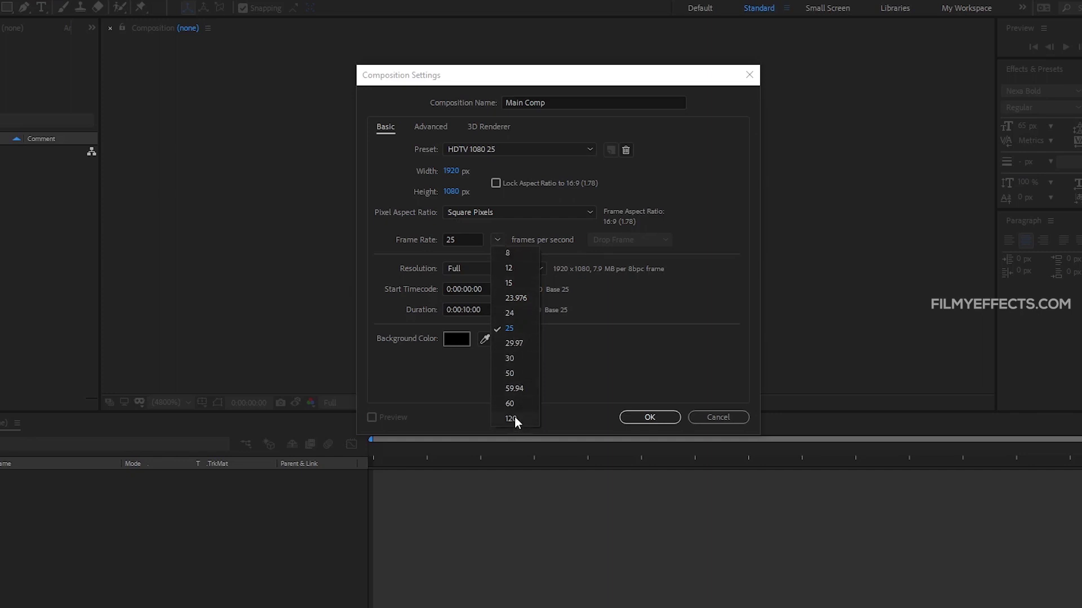
{"action": "left_click", "coordinate": [482, 227]}
{"action": "left_click", "coordinate": [461, 240]}
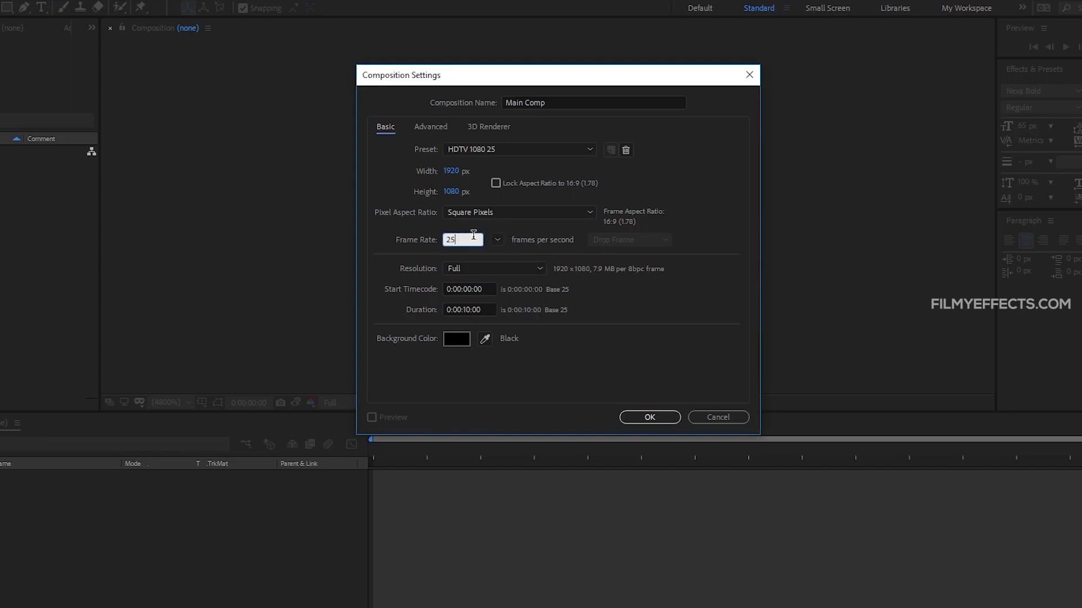
{"action": "left_click_drag", "start_coordinate": [461, 239], "coordinate": [445, 243]}
{"action": "type", "text": "999+"}
{"action": "key", "text": "BackSpace"}
{"action": "key", "text": "BackSpace"}
{"action": "key", "text": "BackSpace"}
{"action": "key", "text": "BackSpace"}
{"action": "type", "text": "1000"}
{"action": "left_click", "coordinate": [648, 277]}
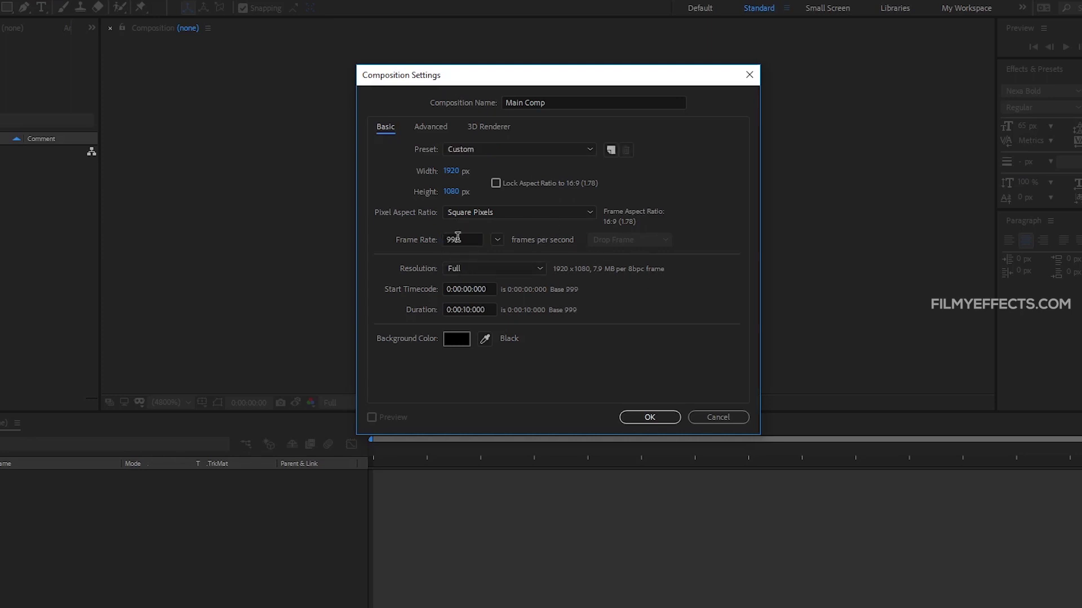
{"action": "left_click_drag", "start_coordinate": [468, 241], "coordinate": [436, 241]}
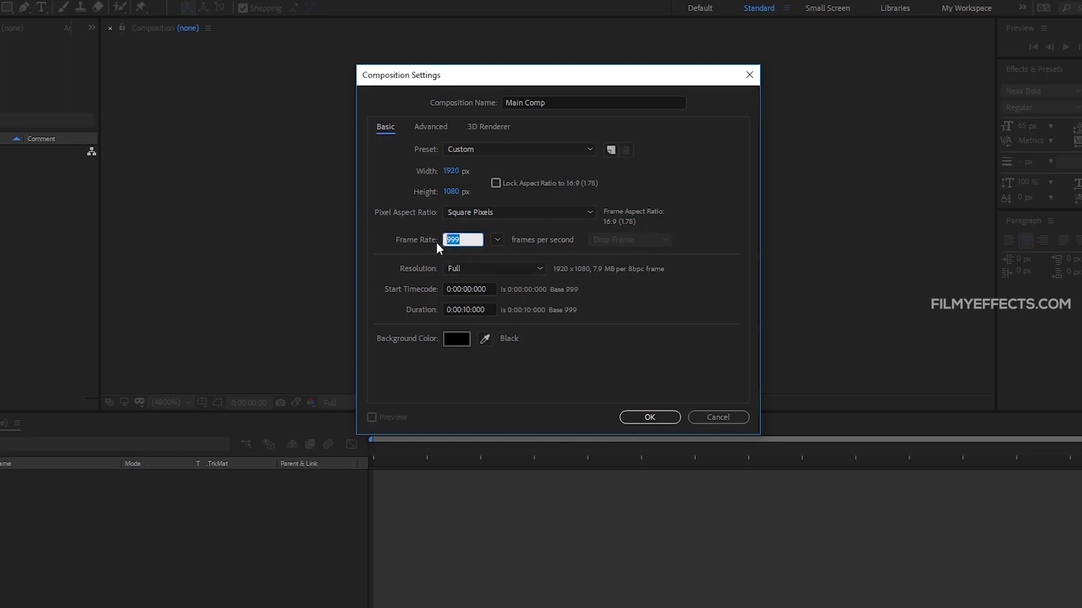
{"action": "left_click", "coordinate": [498, 241]}
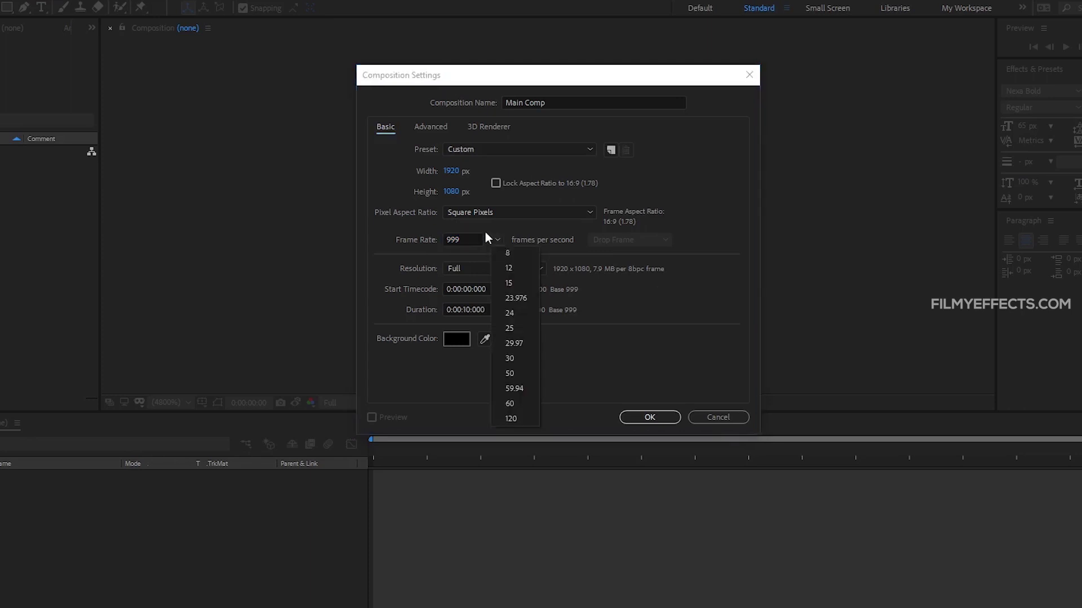
{"action": "left_click", "coordinate": [510, 329]}
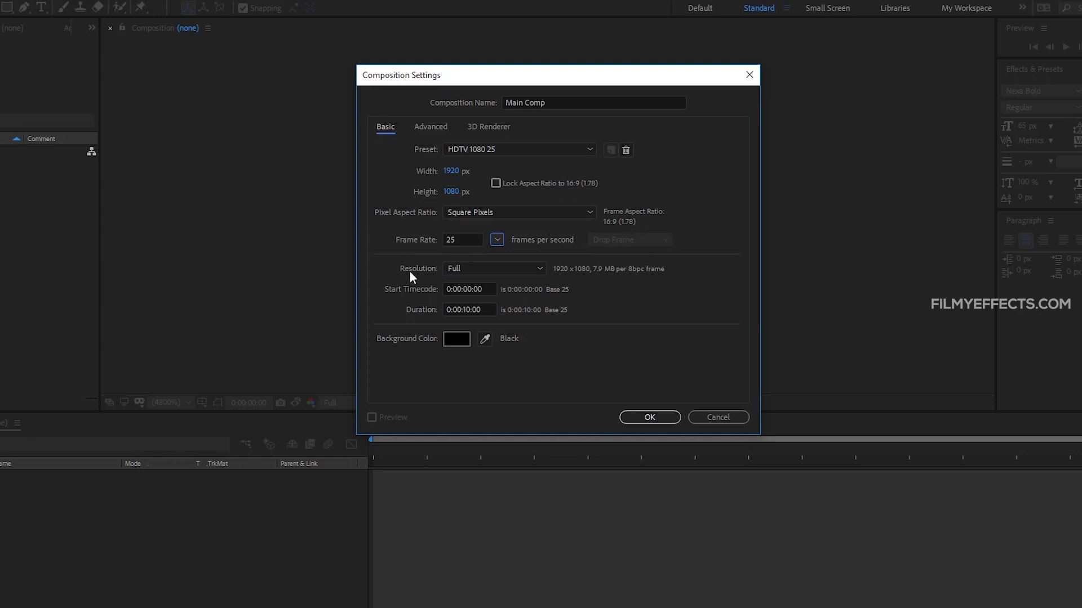
- Move the settings window aside and keep Main Comp's resolution set to Full
{"action": "left_click_drag", "start_coordinate": [535, 85], "coordinate": [501, 55]}
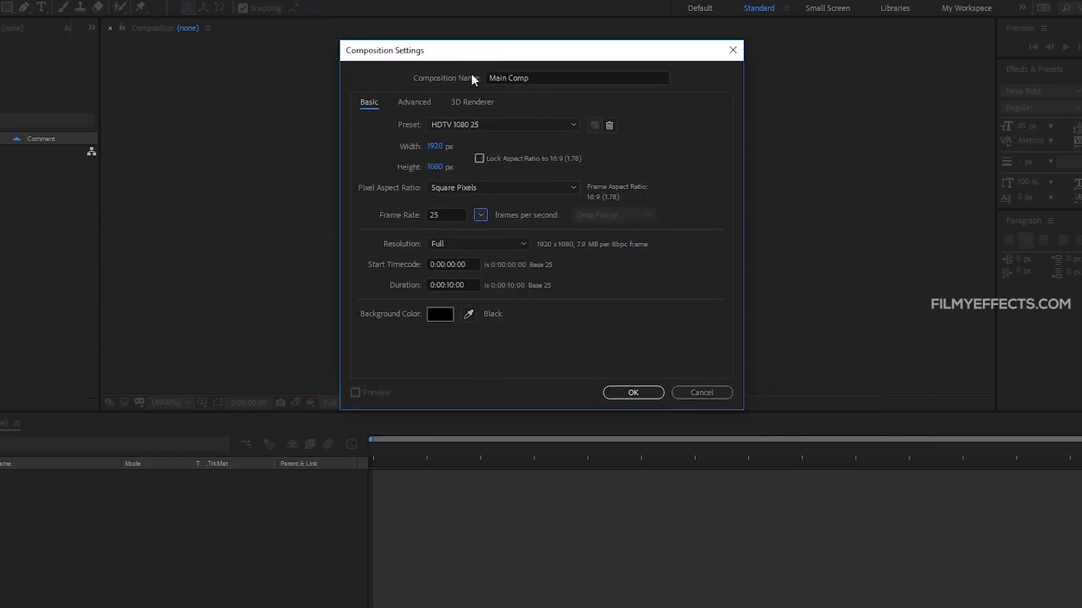
{"action": "left_click", "coordinate": [460, 245]}
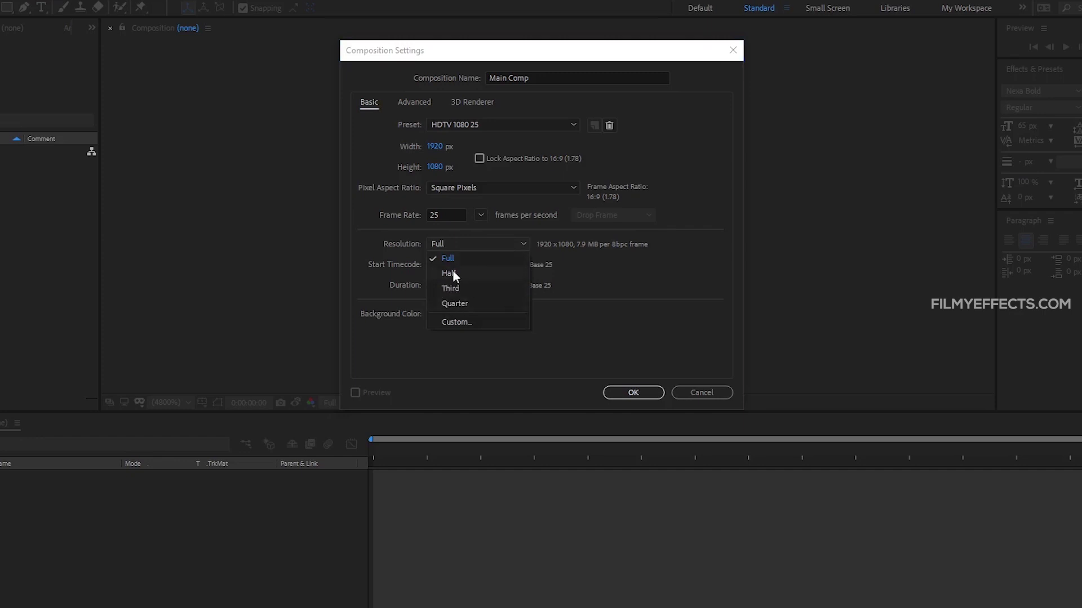
{"action": "left_click", "coordinate": [470, 244]}
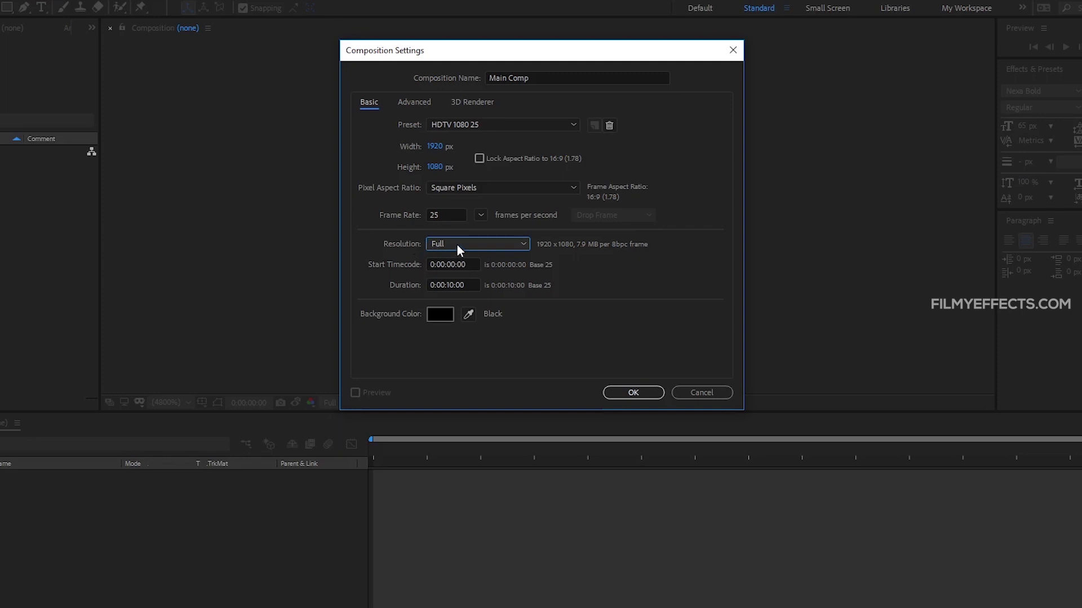
{"action": "left_click", "coordinate": [456, 245]}
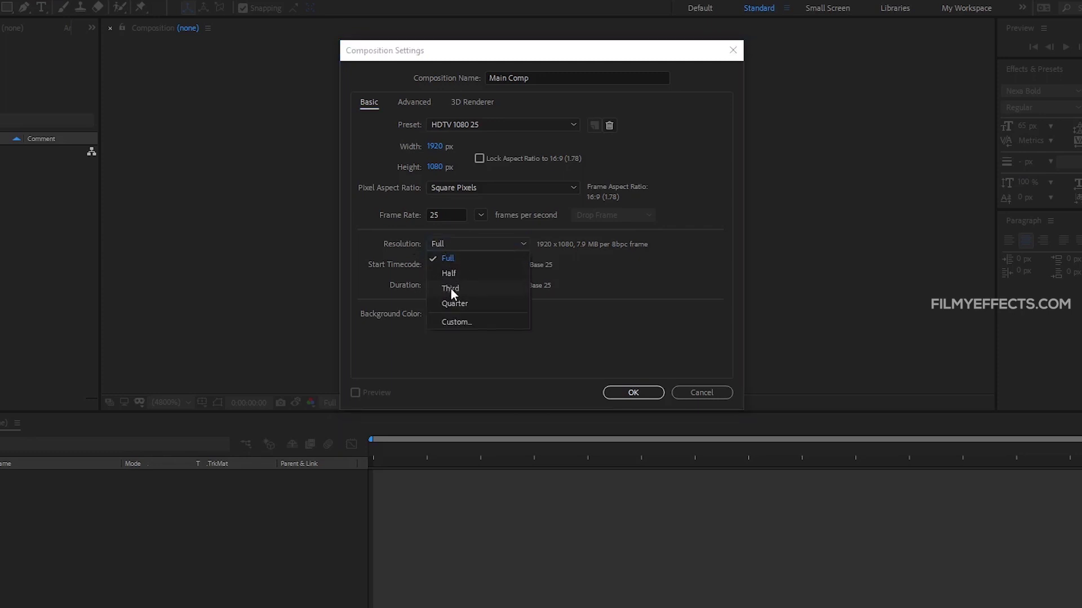
{"action": "left_click", "coordinate": [463, 257]}
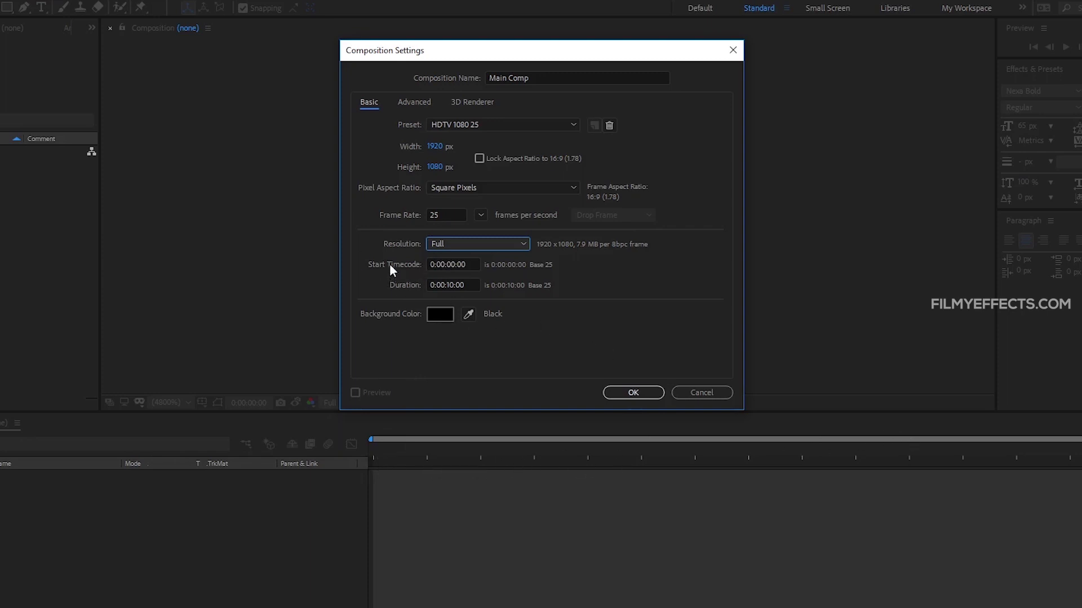
- Enter a 0:00:05:00 start timecode and confirm to create Main Comp
{"action": "left_click", "coordinate": [451, 265]}
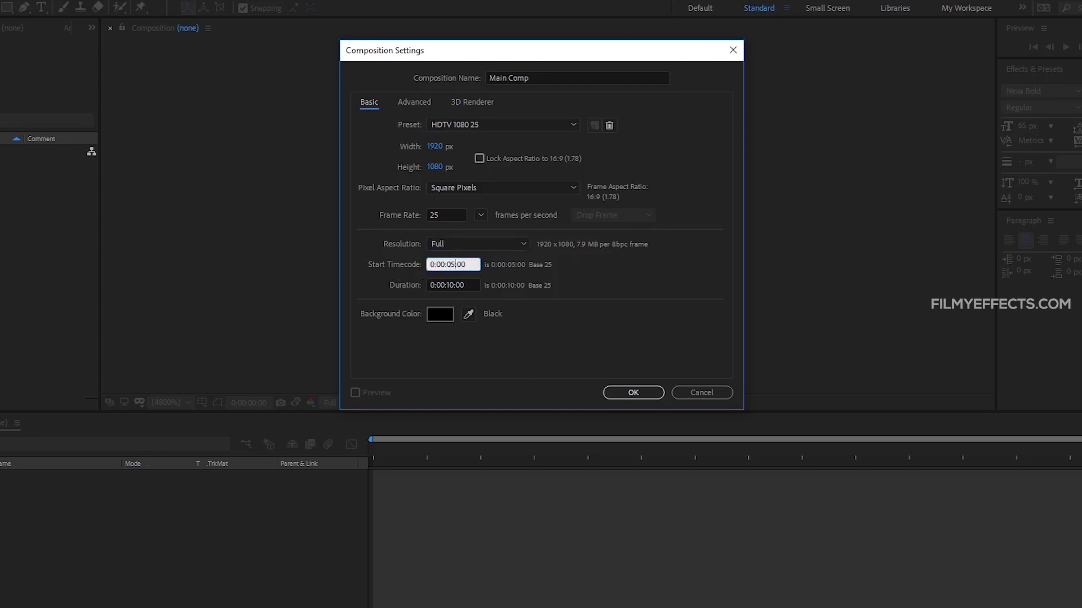
{"action": "left_click", "coordinate": [652, 281]}
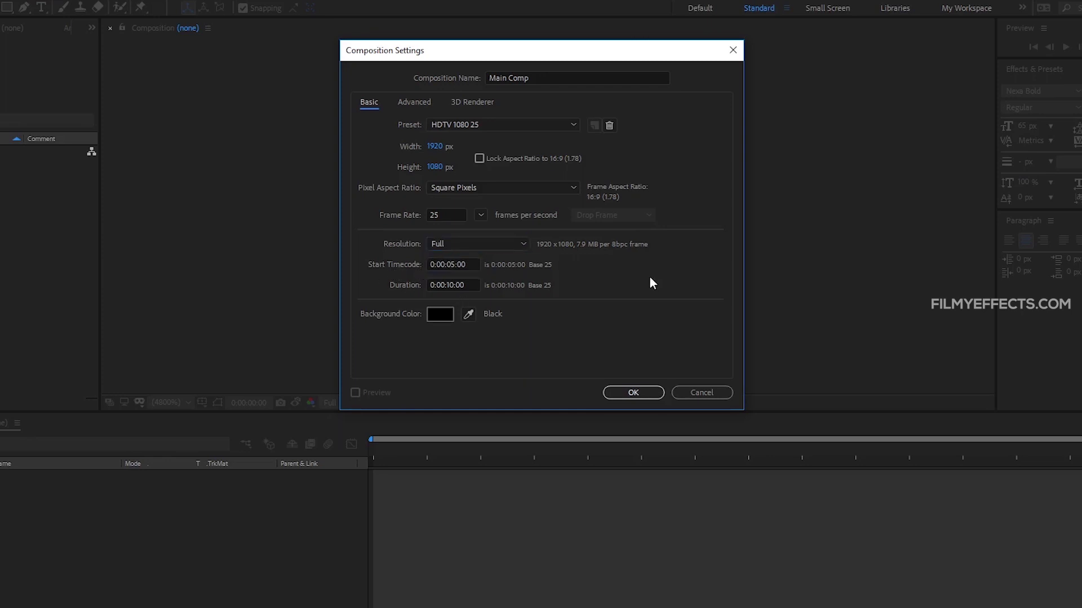
{"action": "left_click", "coordinate": [454, 264]}
{"action": "left_click", "coordinate": [536, 333]}
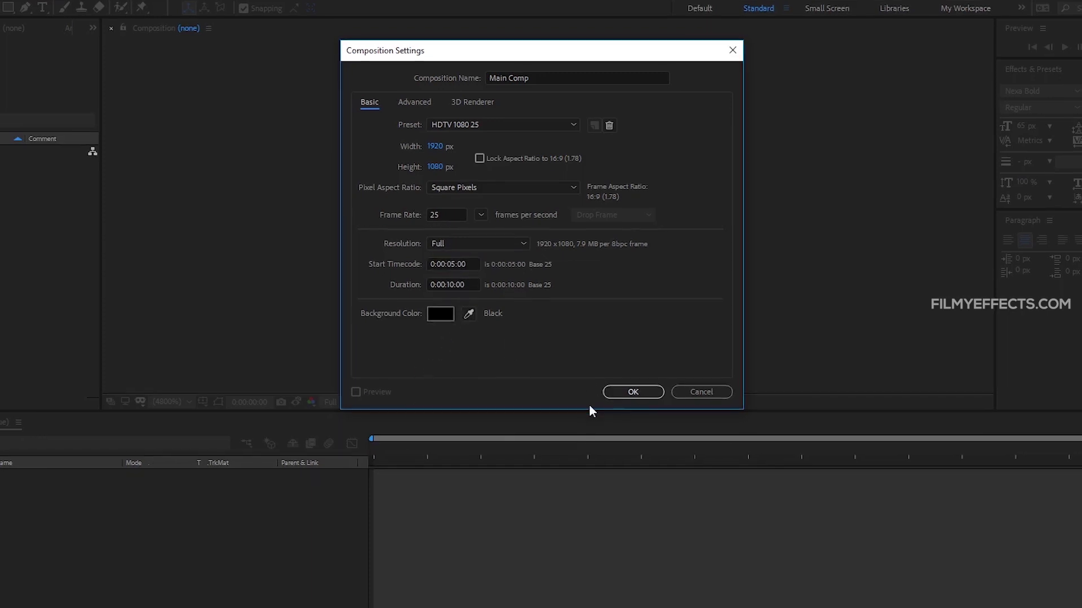
{"action": "left_click", "coordinate": [634, 393]}
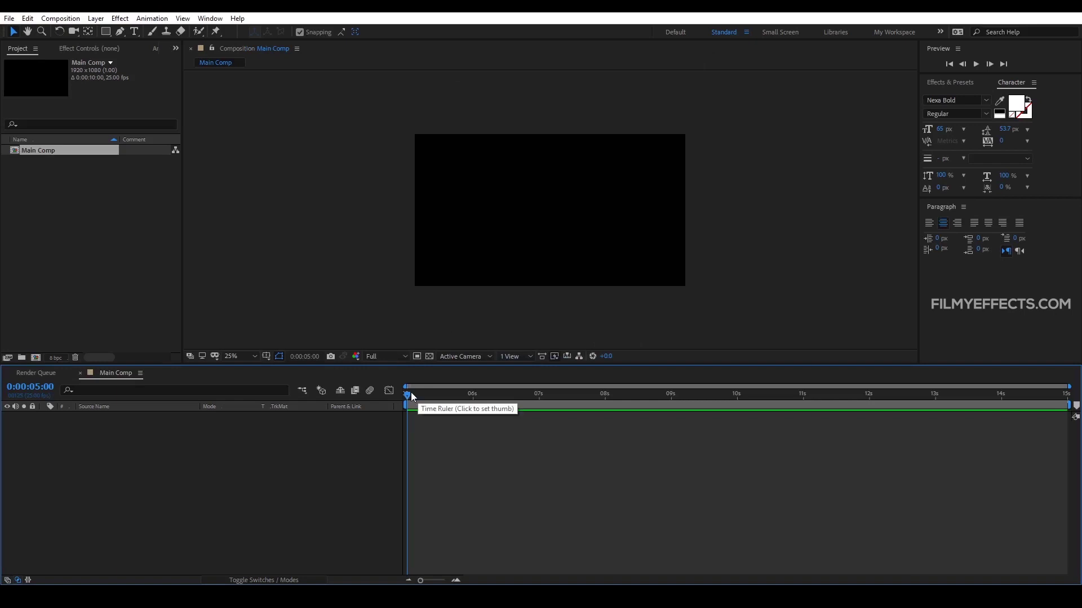
- Scrub the current time through Main Comp's timeline and back to the start
{"action": "left_click", "coordinate": [453, 394]}
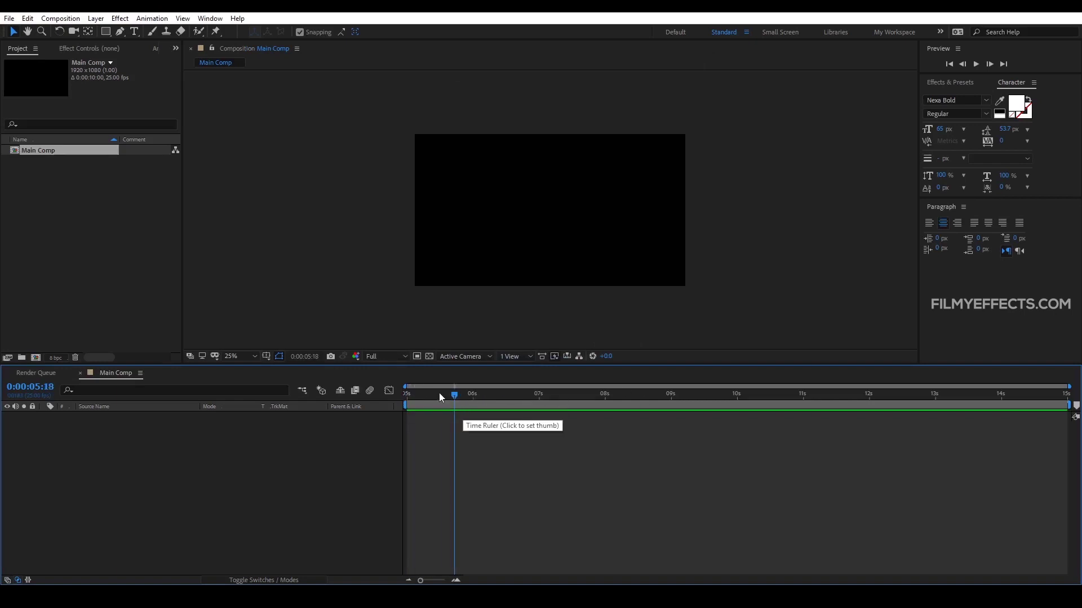
{"action": "left_click_drag", "start_coordinate": [438, 393], "coordinate": [375, 396]}
{"action": "left_click_drag", "start_coordinate": [467, 394], "coordinate": [394, 393]}
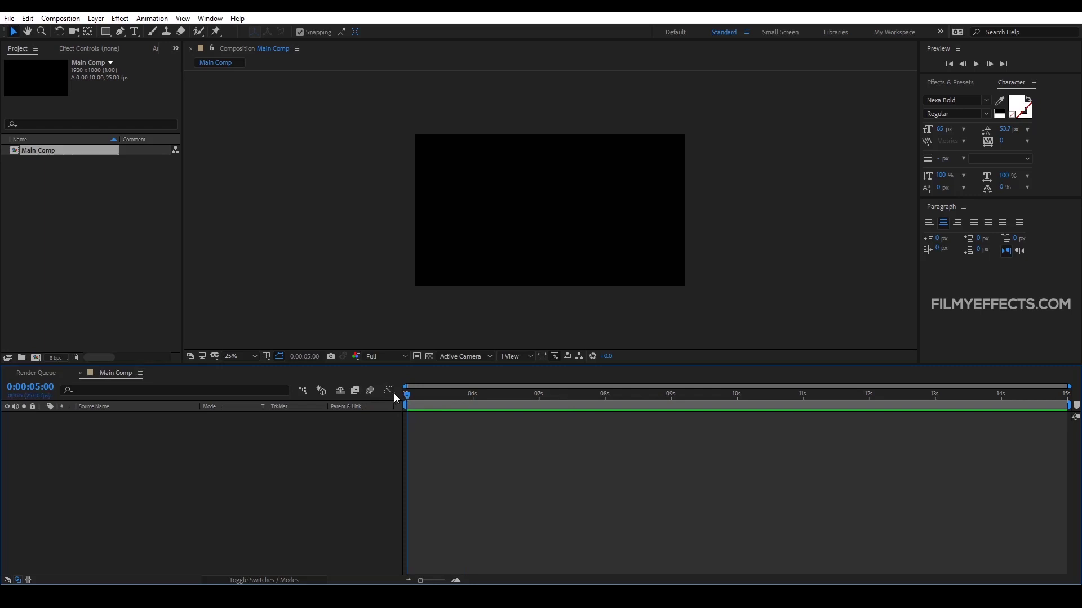
- Change Main Comp's start timecode to 0:00:00:00 in its Composition Settings
{"action": "right_click", "coordinate": [109, 372]}
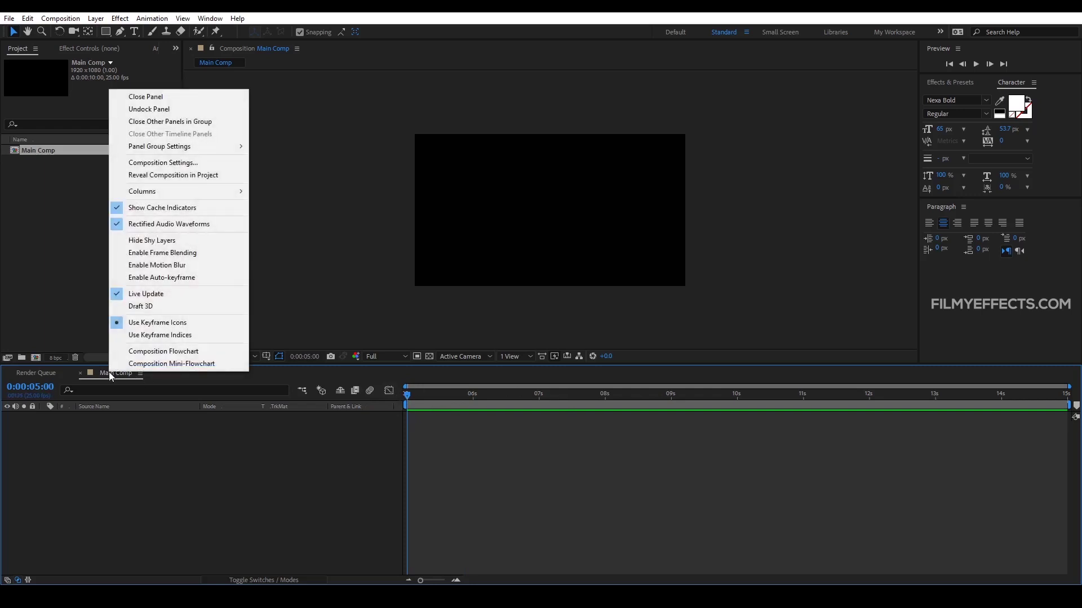
{"action": "left_click", "coordinate": [140, 163]}
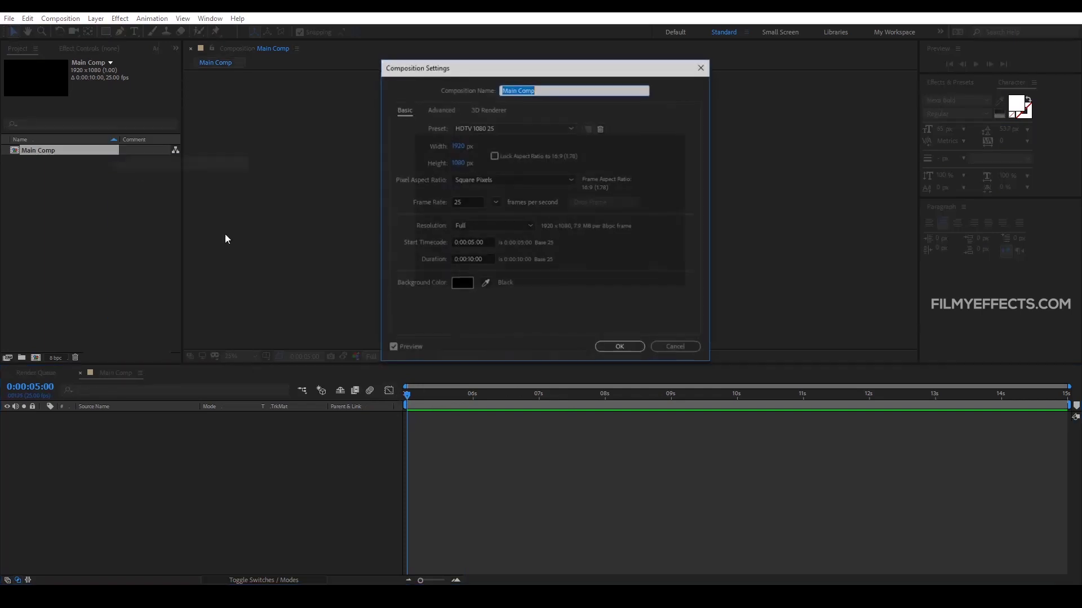
{"action": "left_click", "coordinate": [472, 245]}
{"action": "key", "text": "BackSpace"}
{"action": "type", "text": "0"}
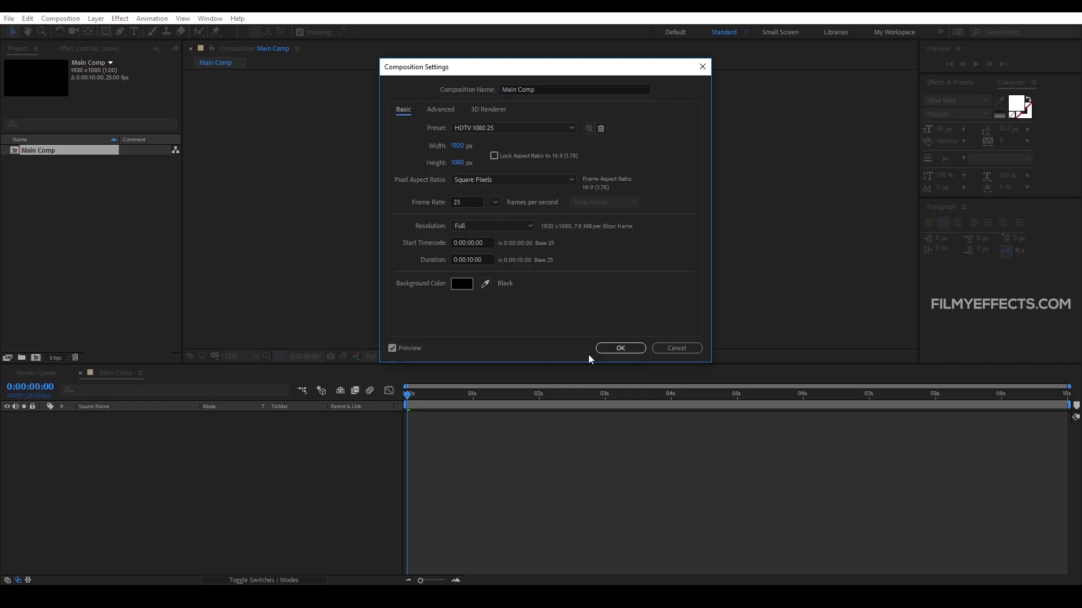
{"action": "left_click", "coordinate": [619, 347]}
{"action": "mouse_move", "coordinate": [407, 396]}
{"action": "left_mouse_down"}
{"action": "mouse_move", "coordinate": [447, 397]}
{"action": "mouse_move", "coordinate": [406, 397]}
{"action": "left_mouse_up"}
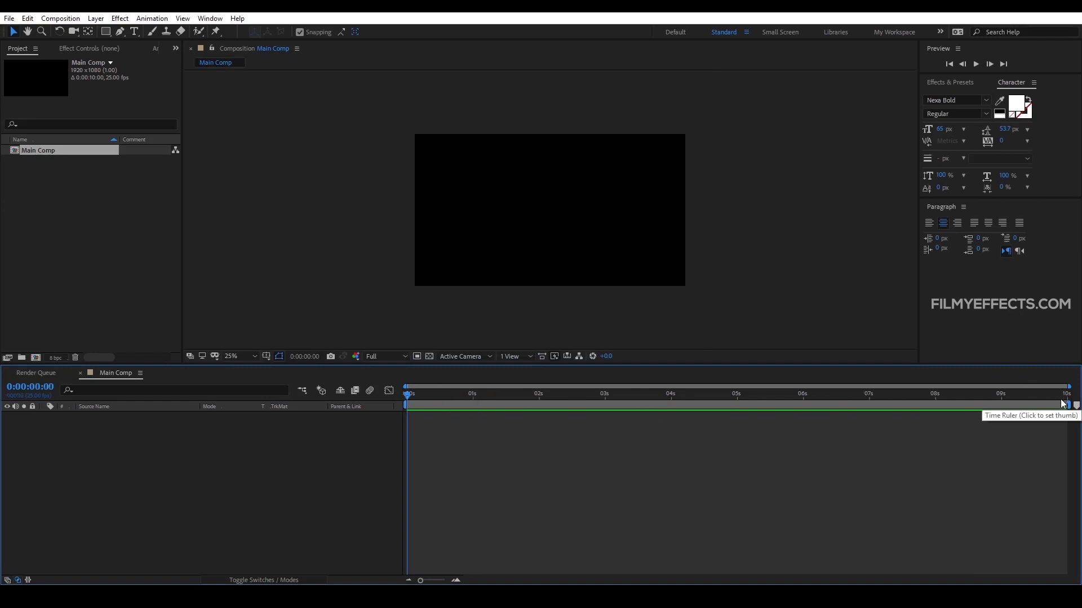
- Set Main Comp's start timecode to 0:00:05:00 so the timeline spans 5 to 15 seconds
{"action": "right_click", "coordinate": [105, 373]}
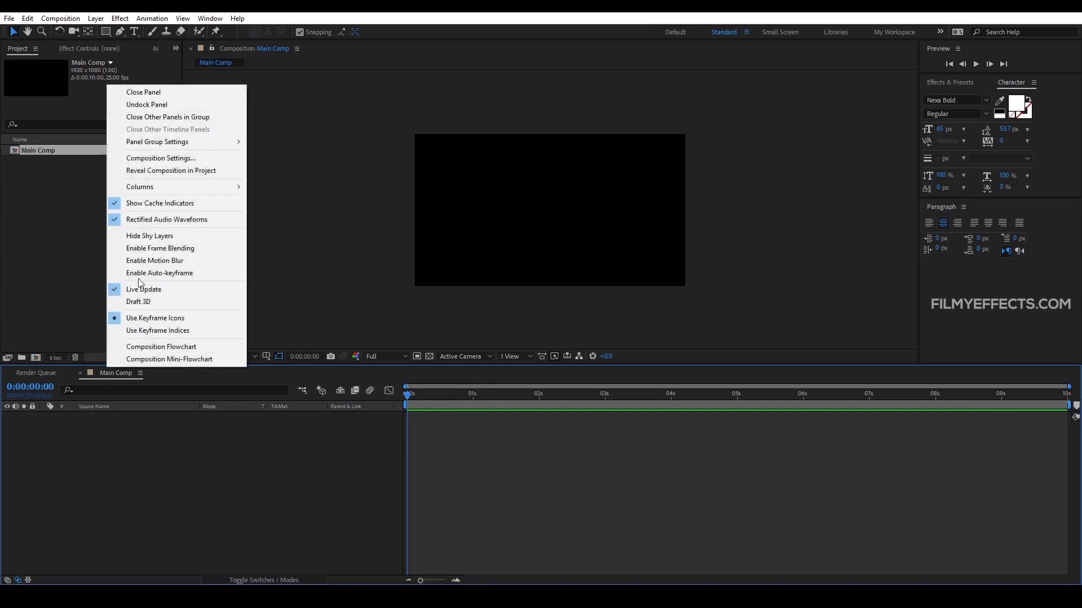
{"action": "left_click", "coordinate": [148, 158]}
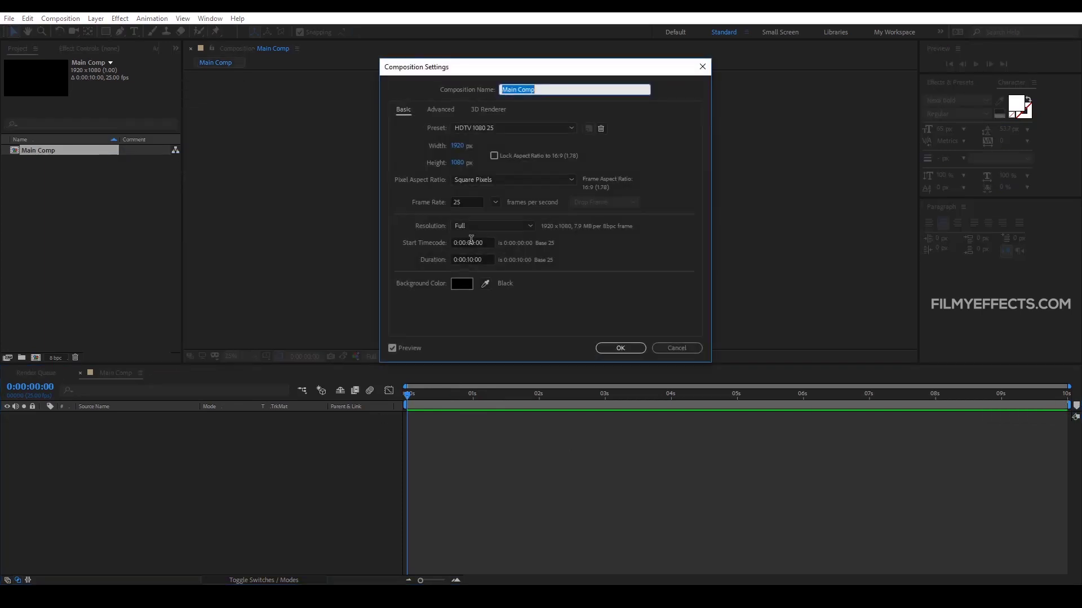
{"action": "left_click", "coordinate": [420, 269]}
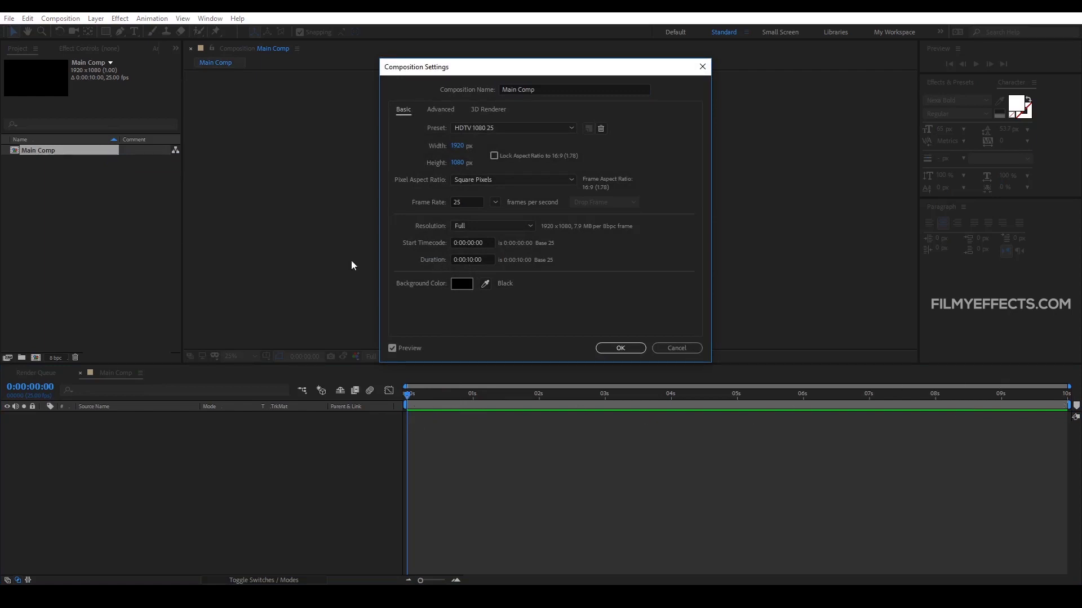
{"action": "left_click", "coordinate": [469, 260]}
{"action": "left_click", "coordinate": [472, 243]}
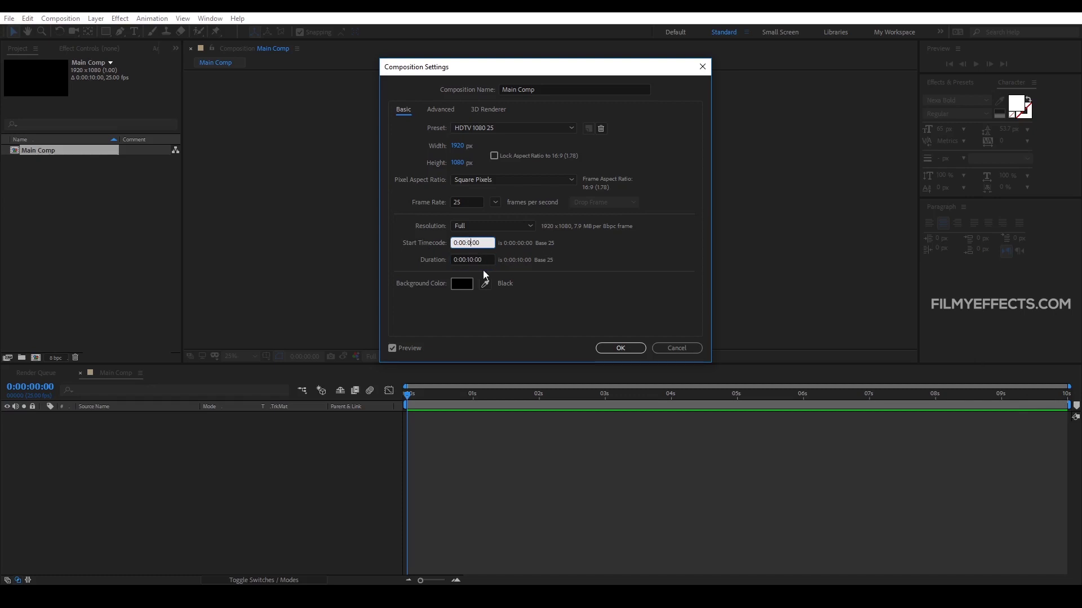
{"action": "type", "text": "5"}
{"action": "left_click", "coordinate": [556, 254]}
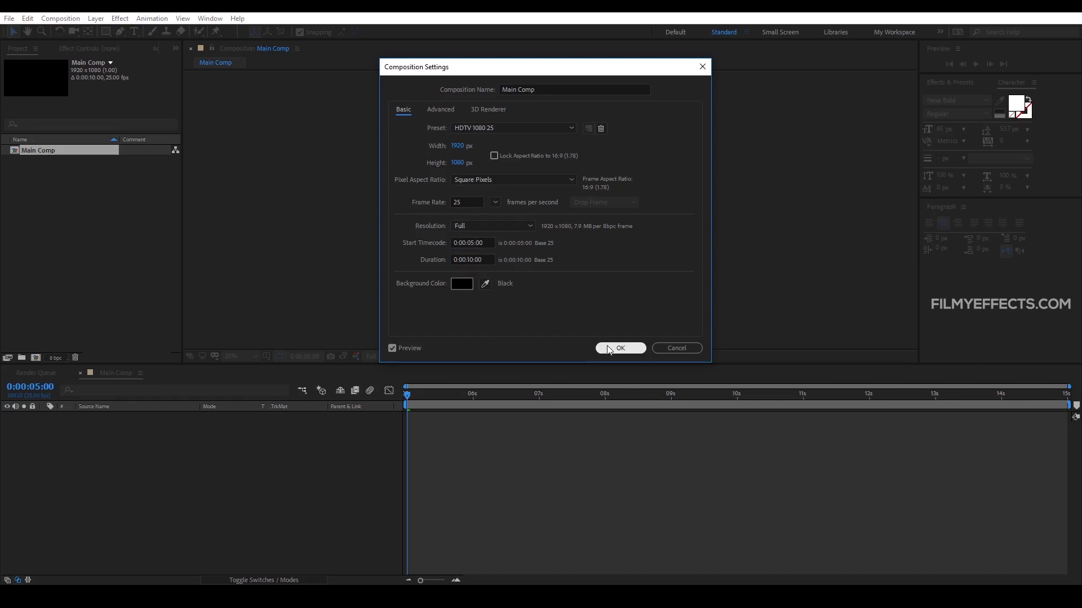
{"action": "left_click", "coordinate": [623, 348]}
{"action": "left_click", "coordinate": [446, 394]}
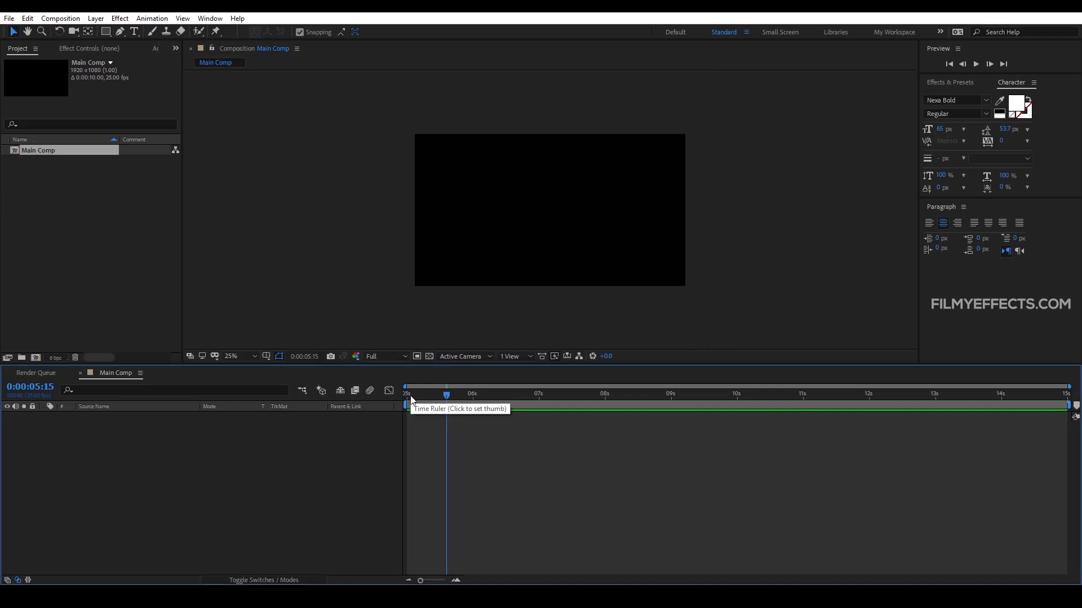
- Reopen Main Comp's Composition Settings, move the dialog aside, and open the black Background Color swatch
{"action": "mouse_move", "coordinate": [409, 397]}
{"action": "left_mouse_down"}
{"action": "mouse_move", "coordinate": [400, 397]}
{"action": "mouse_move", "coordinate": [1066, 401]}
{"action": "mouse_move", "coordinate": [404, 394]}
{"action": "left_mouse_up"}
{"action": "right_click", "coordinate": [103, 377]}
{"action": "left_click", "coordinate": [129, 167]}
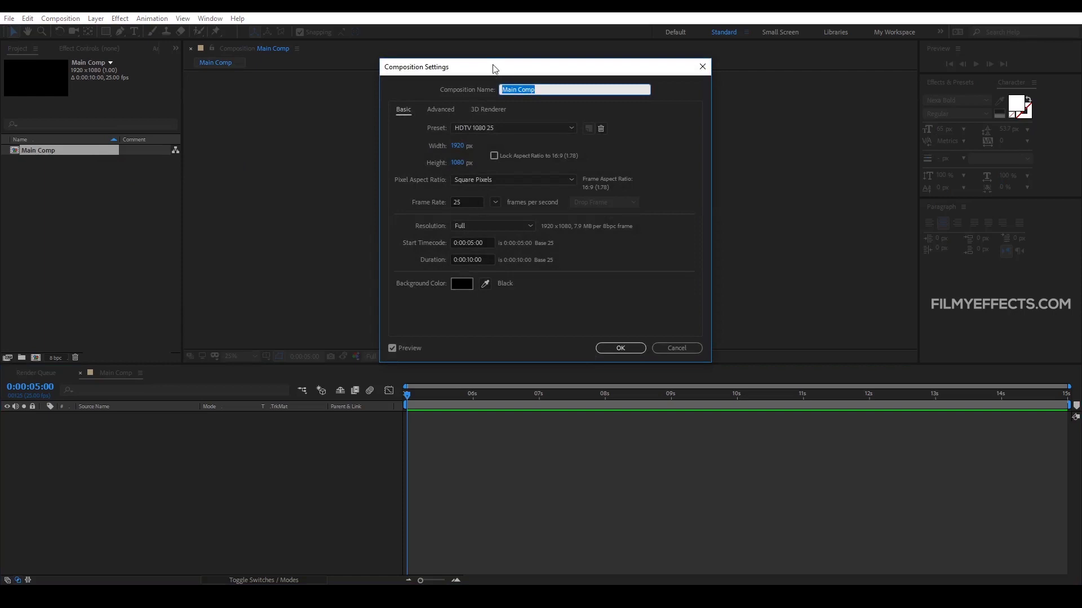
{"action": "left_click_drag", "start_coordinate": [495, 67], "coordinate": [695, 107]}
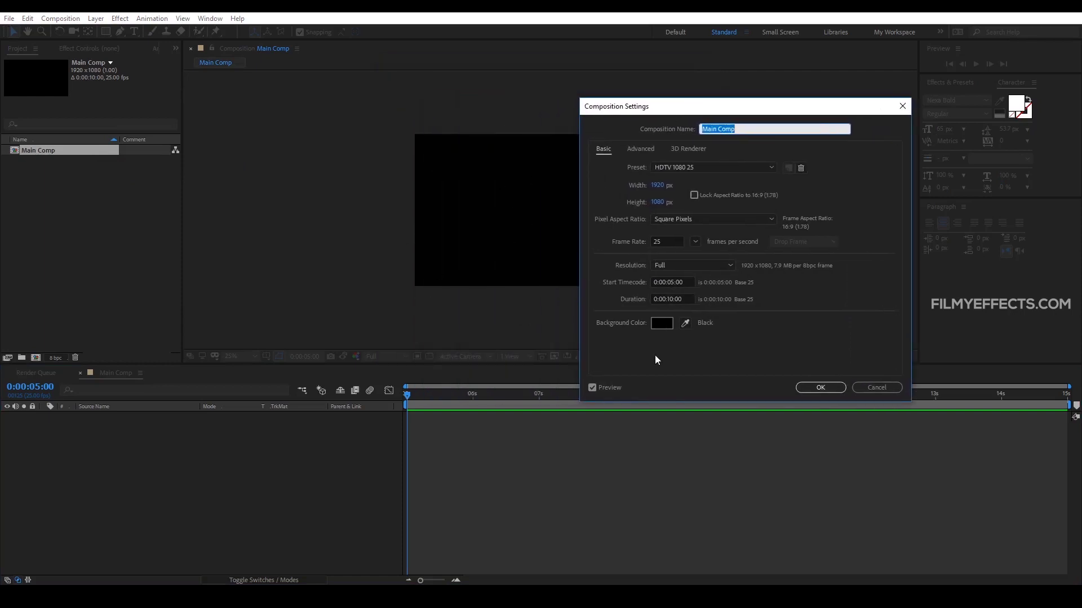
{"action": "left_click", "coordinate": [660, 326]}
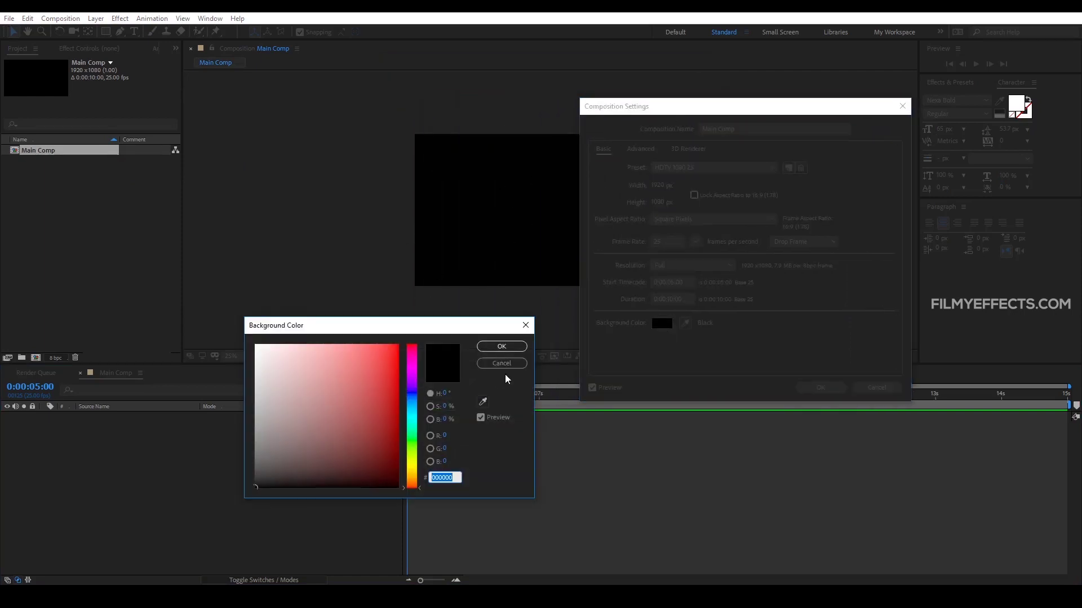
- Pick pure white (FFFFFF) in the Background Color picker and accept it
{"action": "left_click", "coordinate": [502, 366]}
{"action": "left_click", "coordinate": [594, 389]}
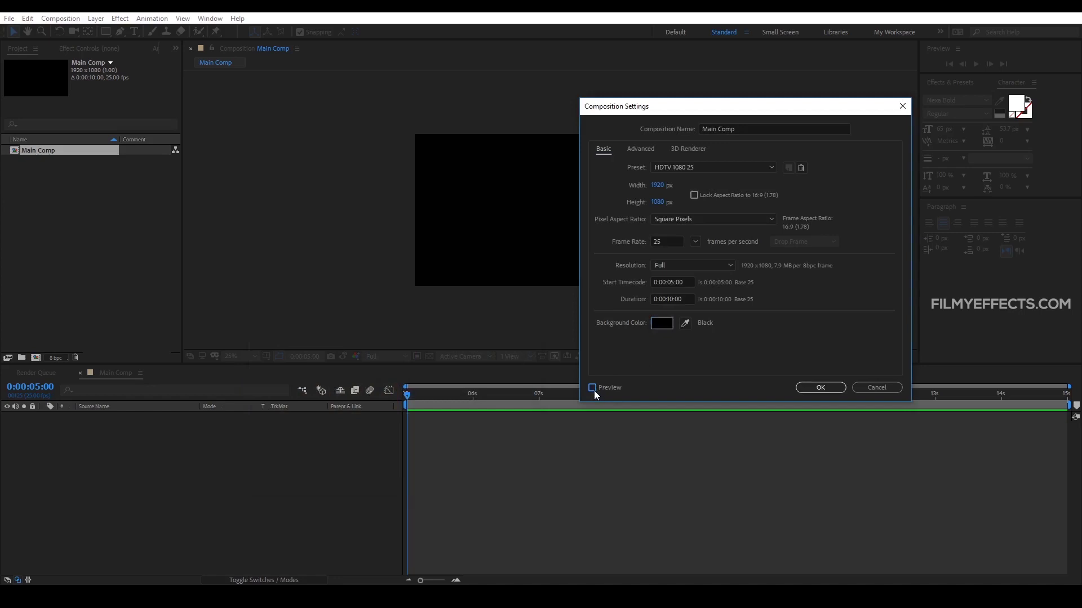
{"action": "left_click", "coordinate": [602, 388]}
{"action": "left_click", "coordinate": [660, 324]}
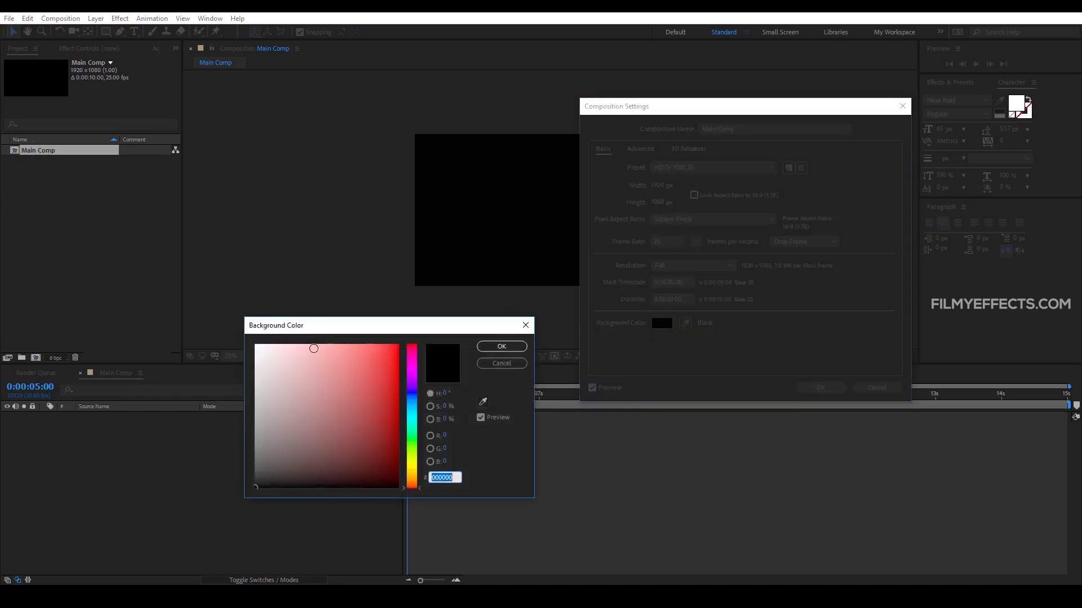
{"action": "left_click_drag", "start_coordinate": [314, 350], "coordinate": [255, 370]}
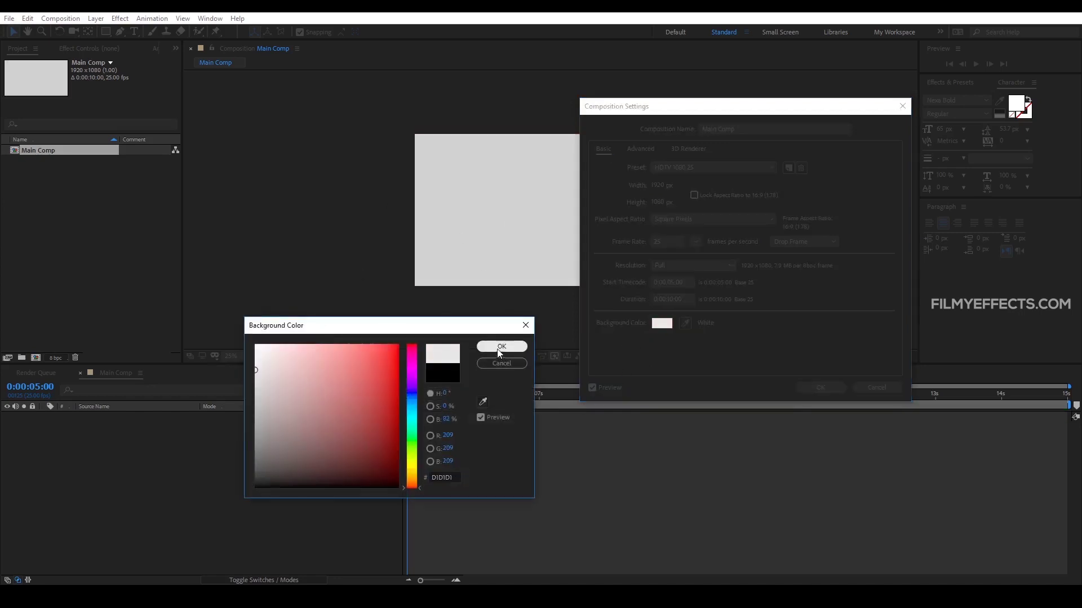
{"action": "left_click_drag", "start_coordinate": [340, 388], "coordinate": [191, 336]}
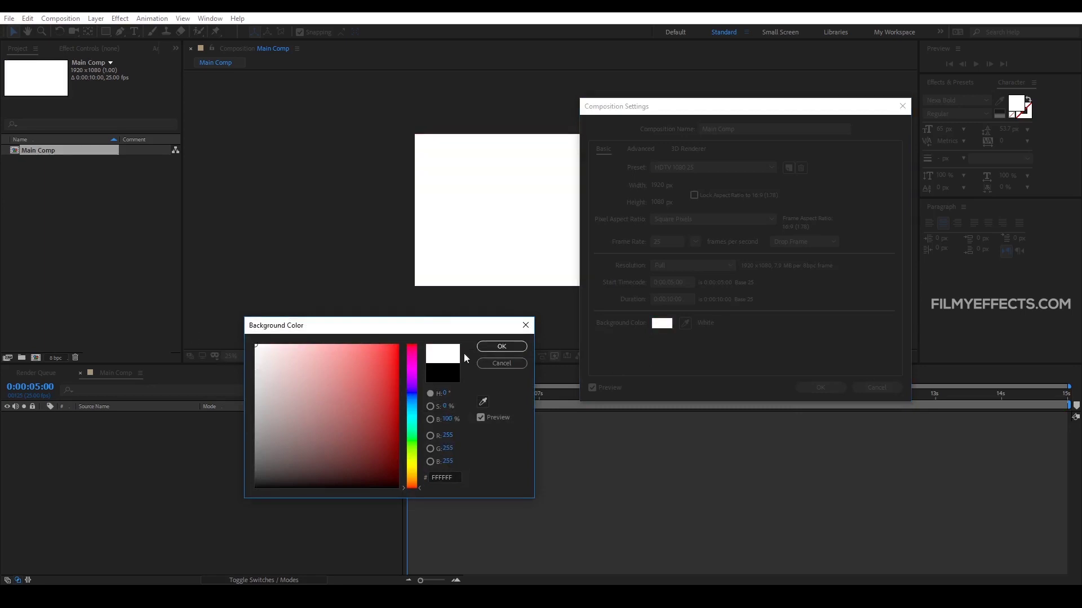
{"action": "left_click", "coordinate": [501, 347]}
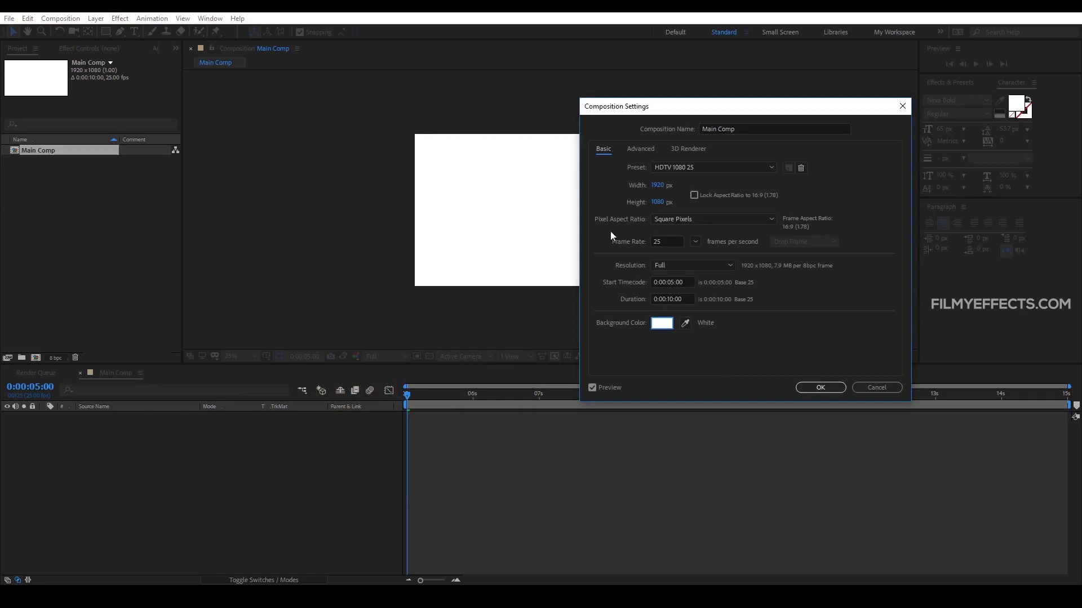
{"action": "left_click", "coordinate": [818, 389]}
- Apply the white-background settings and pull the work-area end from 15 s to about 11 s
{"action": "left_click", "coordinate": [813, 388]}
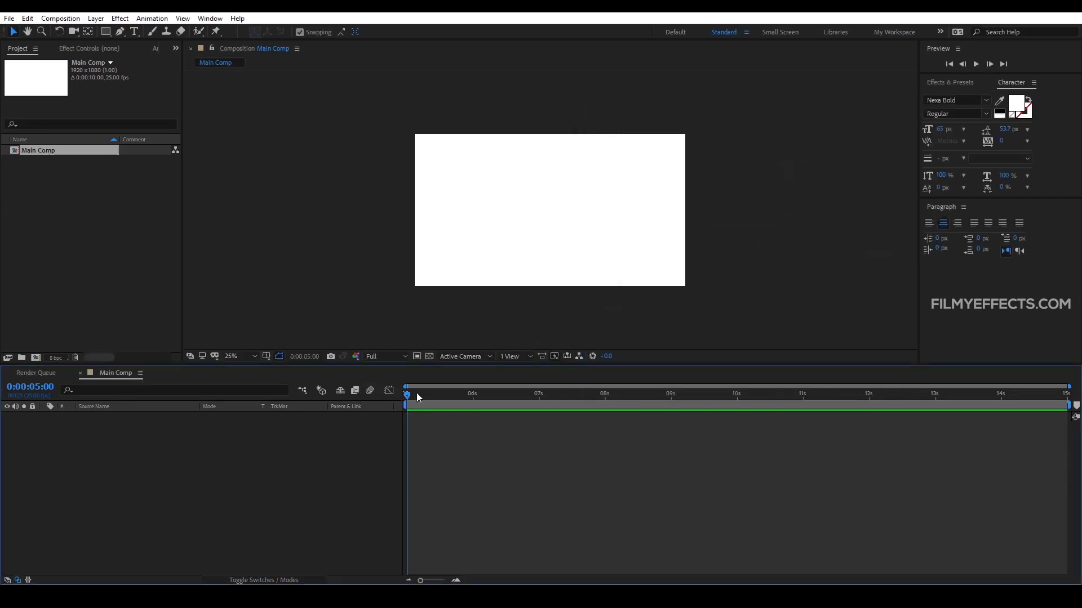
{"action": "left_click_drag", "start_coordinate": [417, 397], "coordinate": [768, 397]}
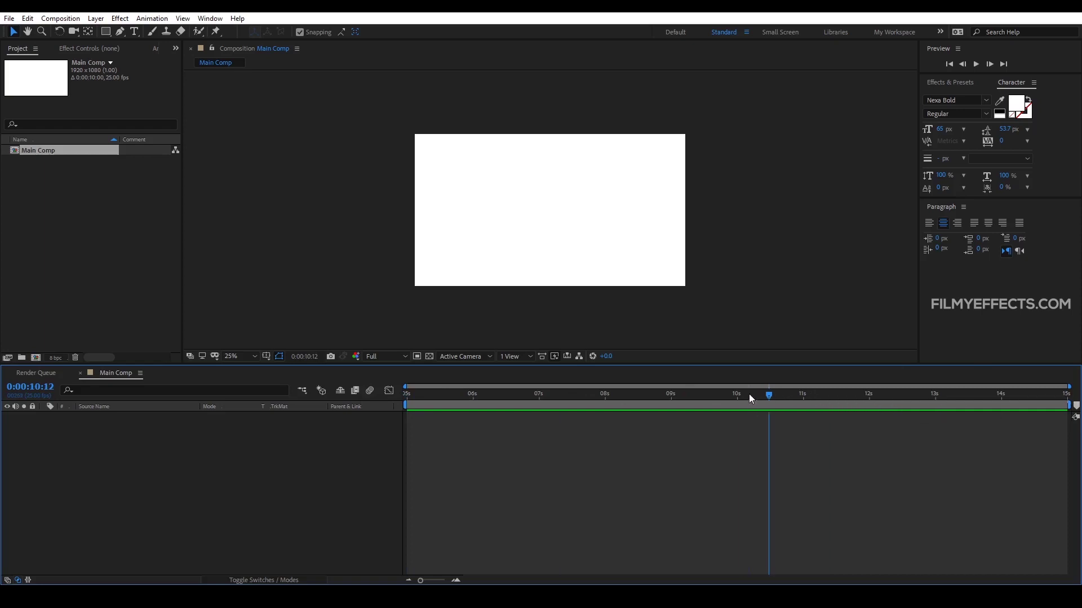
{"action": "left_click_drag", "start_coordinate": [744, 395], "coordinate": [737, 395]}
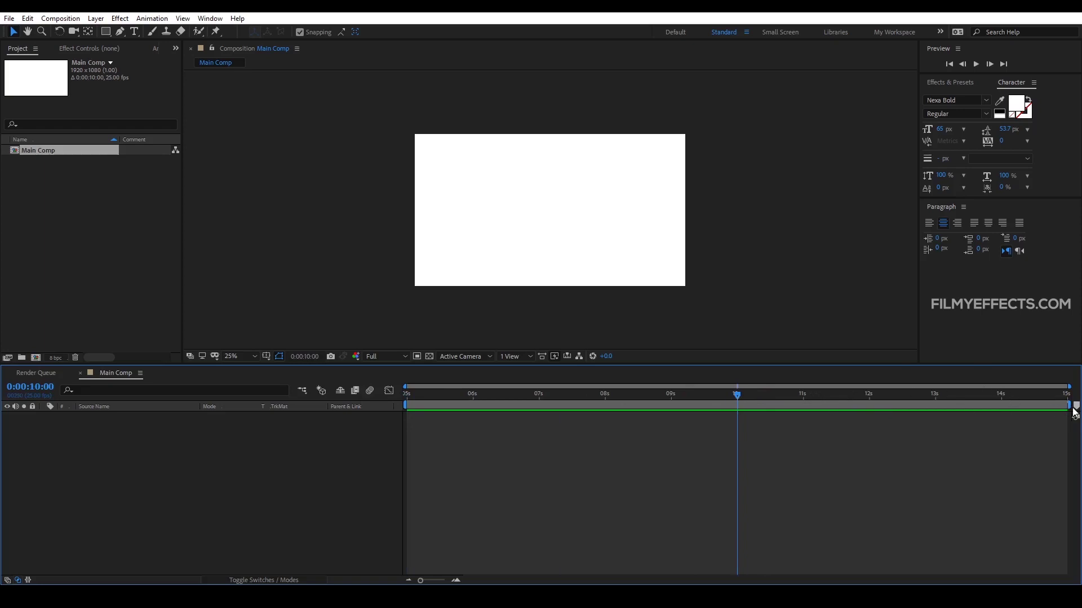
{"action": "left_click_drag", "start_coordinate": [1068, 405], "coordinate": [810, 413]}
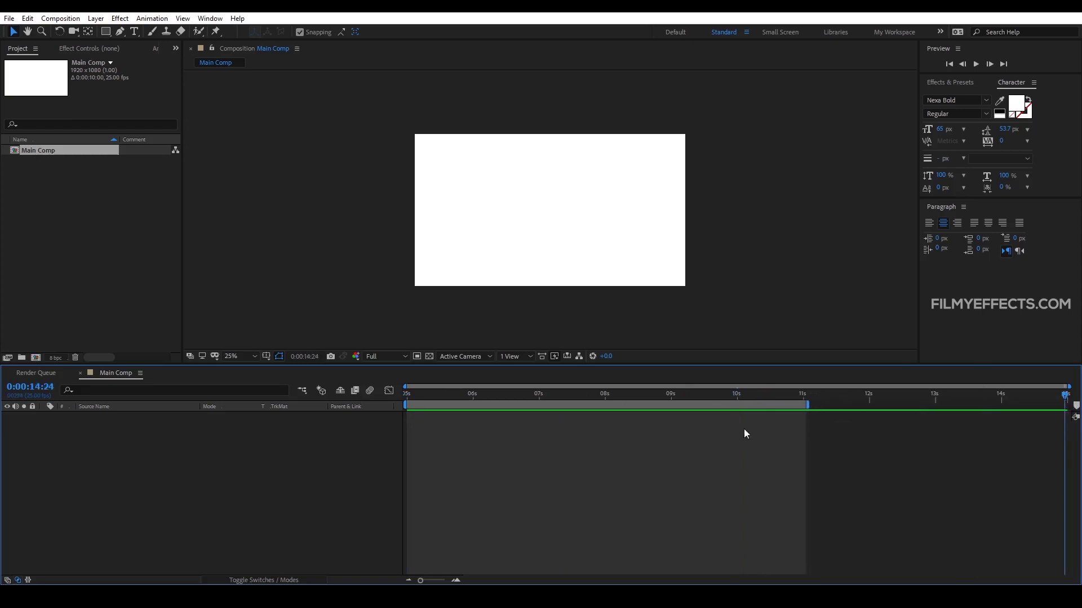